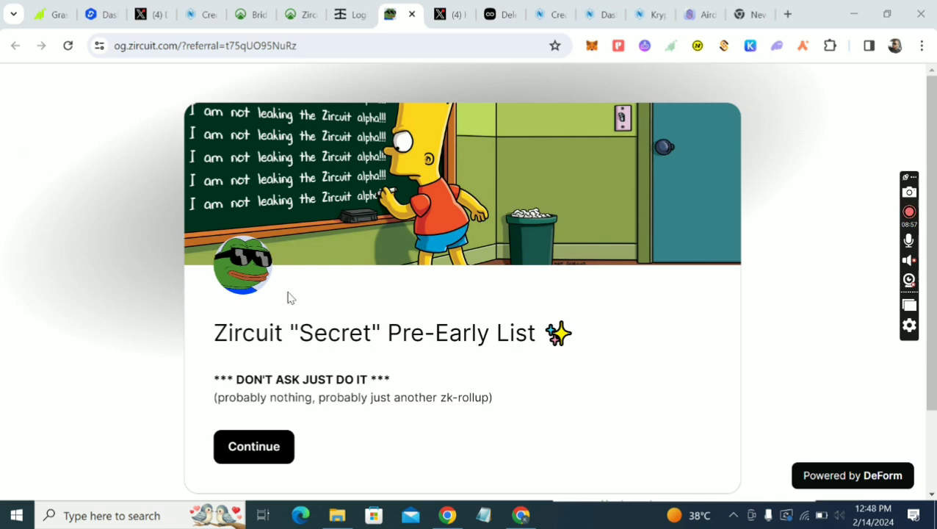
Step: Continue into the Zircuit "Secret" Pre-Early List, fill in the waitlist e-mail and submit it
scroll(288, 296, "down", 2)
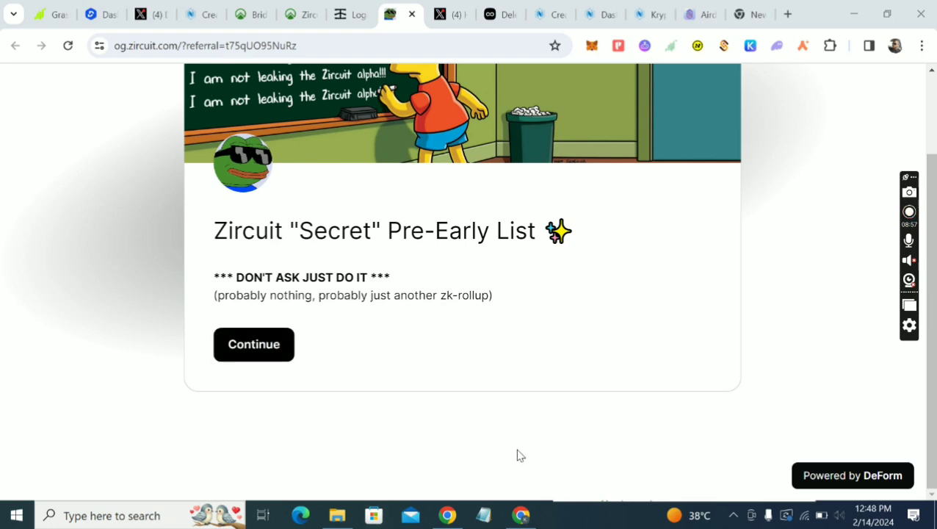
left_click(279, 354)
left_click(286, 401)
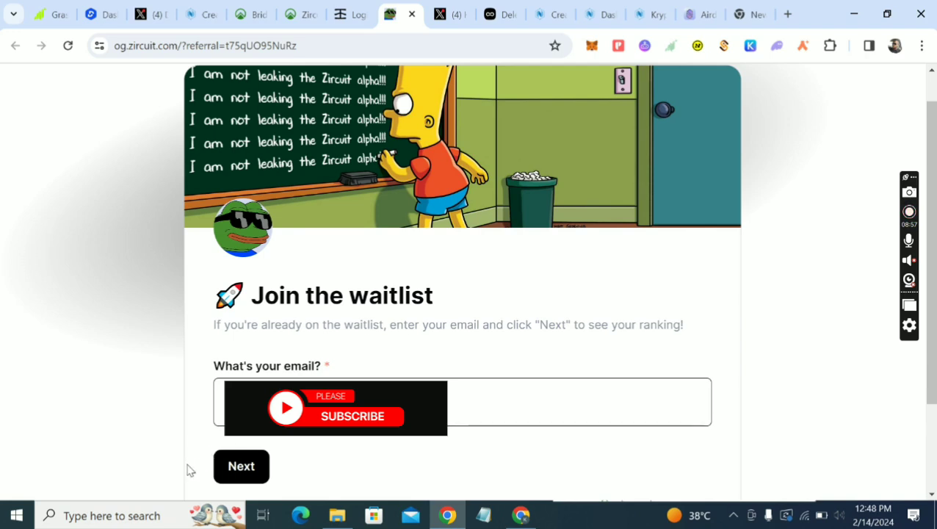
left_click(231, 476)
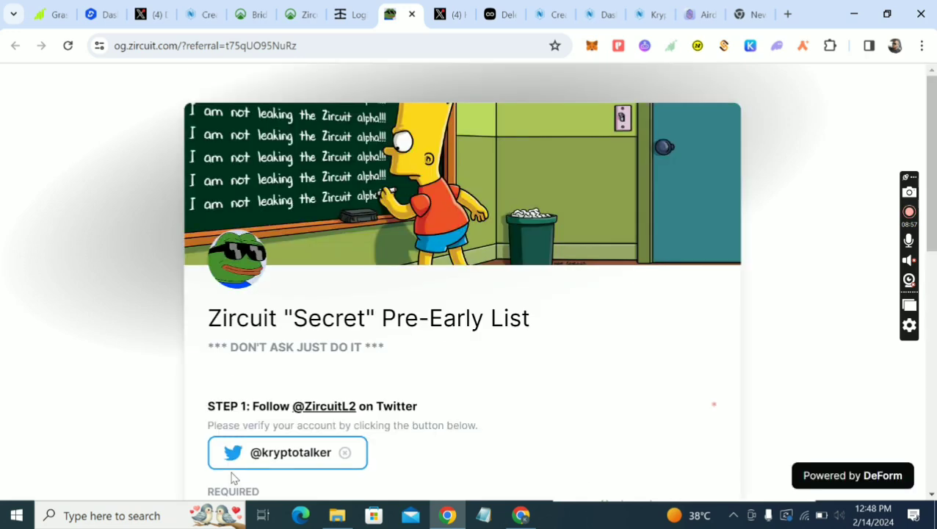
Step: Review the waitlist form's requirements for following on Twitter, joining Discord and connecting a wallet
scroll(389, 393, "down", 3)
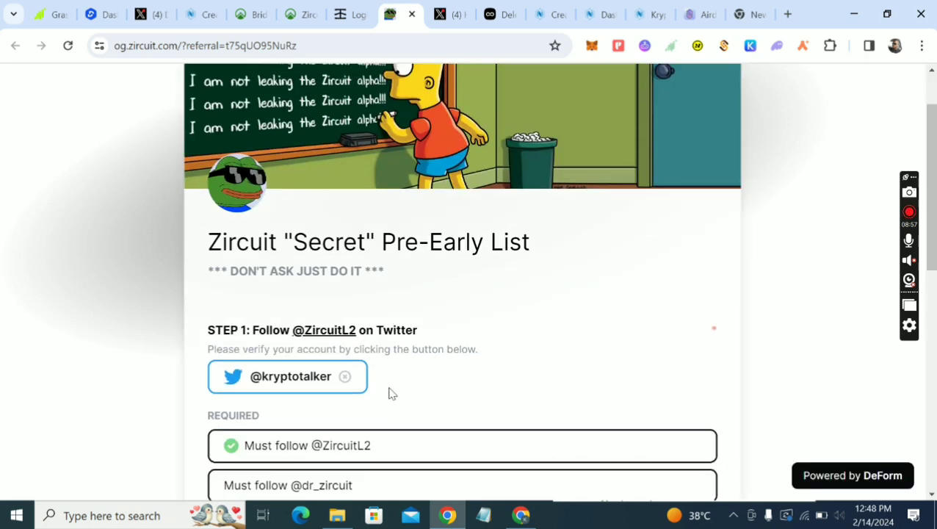
scroll(389, 393, "up", 1)
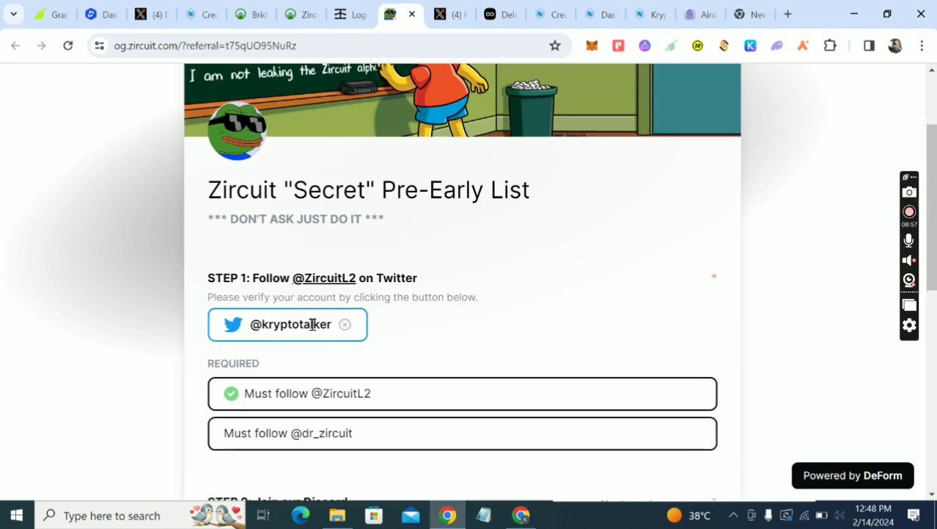
scroll(403, 326, "down", 2)
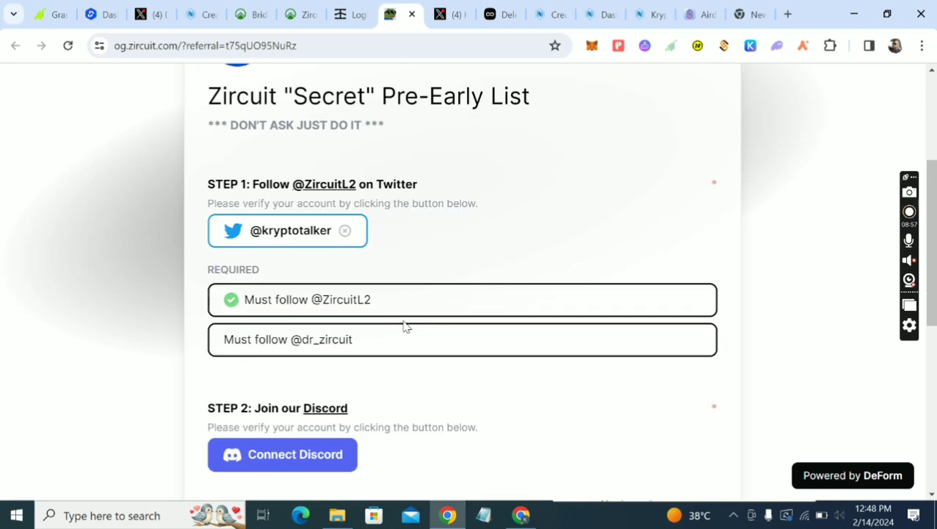
scroll(403, 326, "down", 3)
scroll(403, 326, "up", 2)
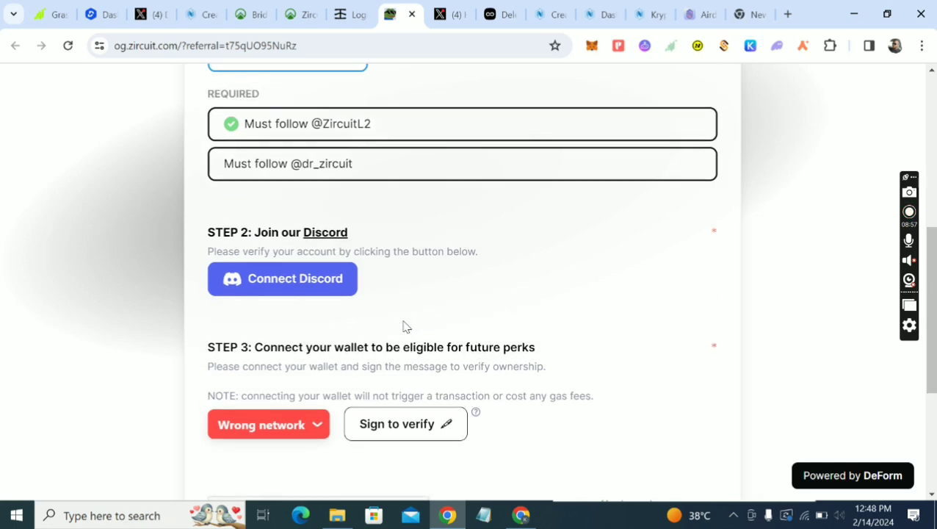
scroll(405, 325, "down", 3)
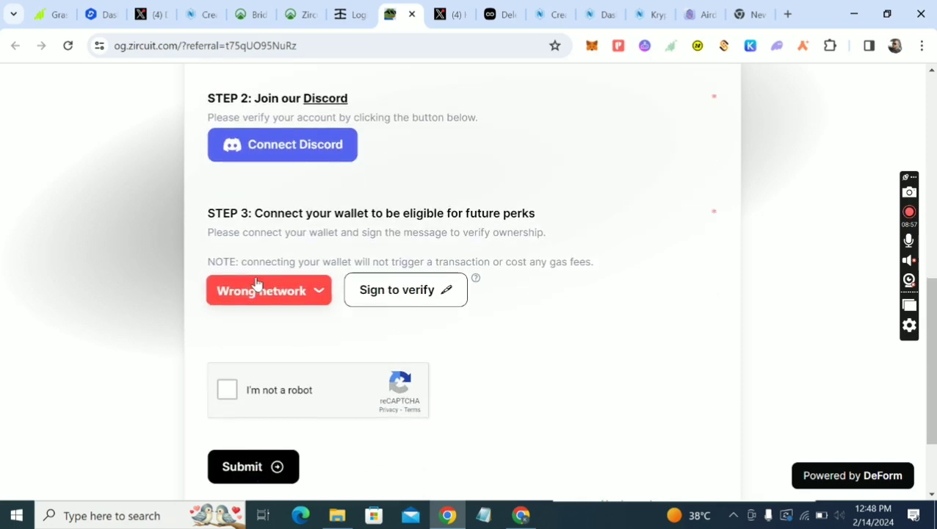
scroll(375, 232, "up", 8)
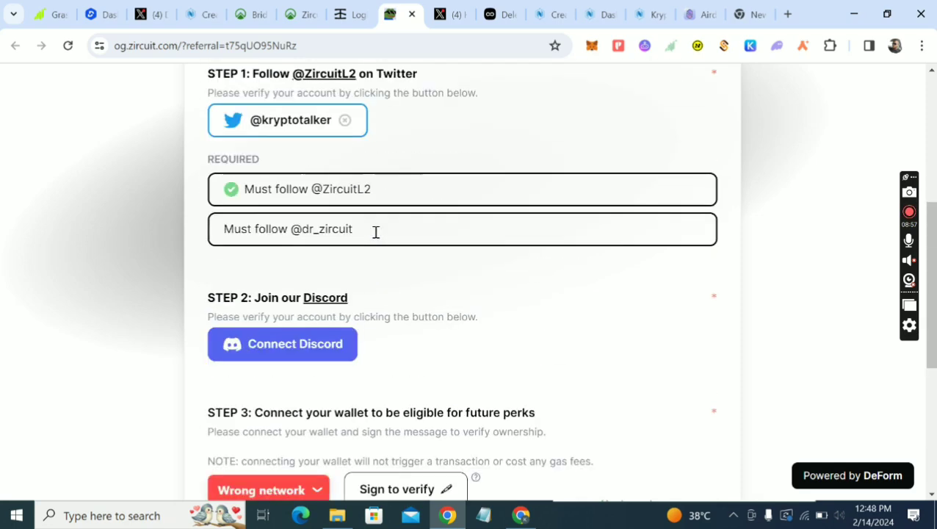
scroll(375, 237, "down", 9)
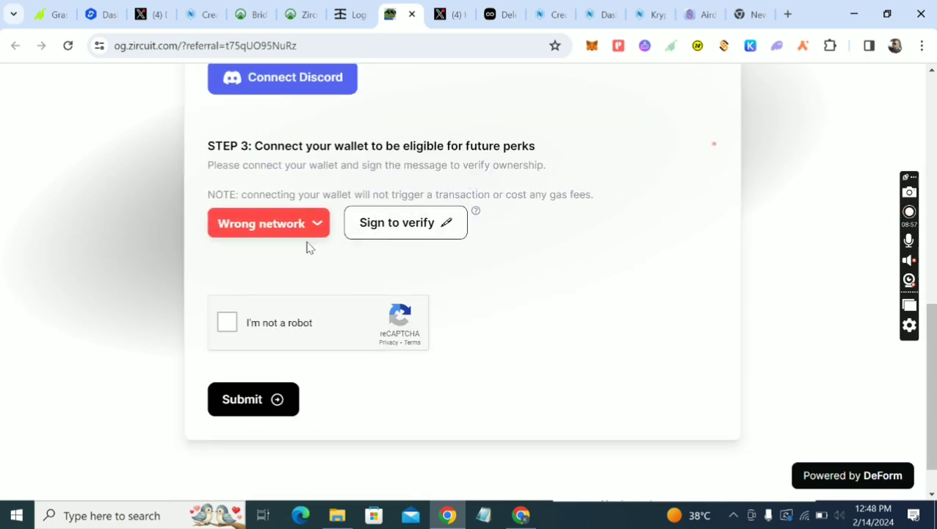
scroll(437, 193, "up", 2)
scroll(437, 192, "up", 6)
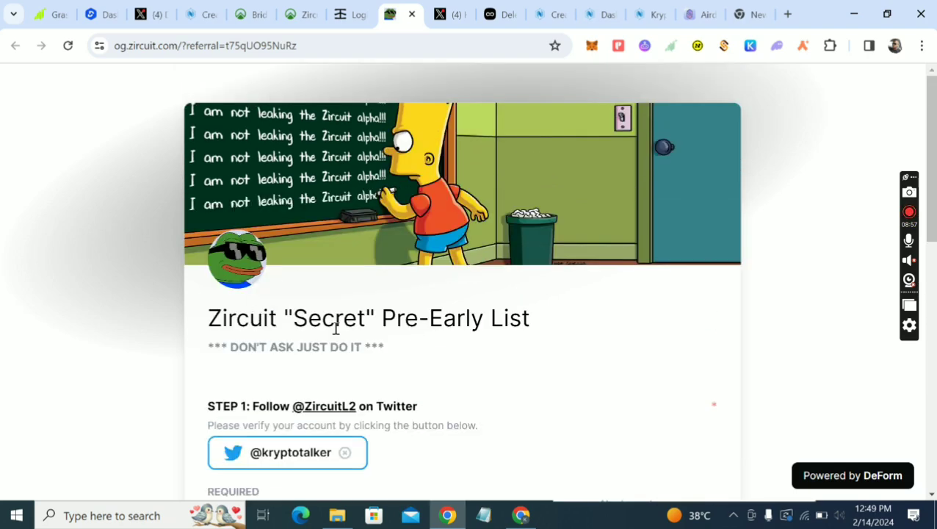
Step: Disconnect the linked Twitter account from Step 1 of the form and review the Discord and wallet steps
scroll(372, 310, "down", 2)
scroll(372, 314, "up", 1)
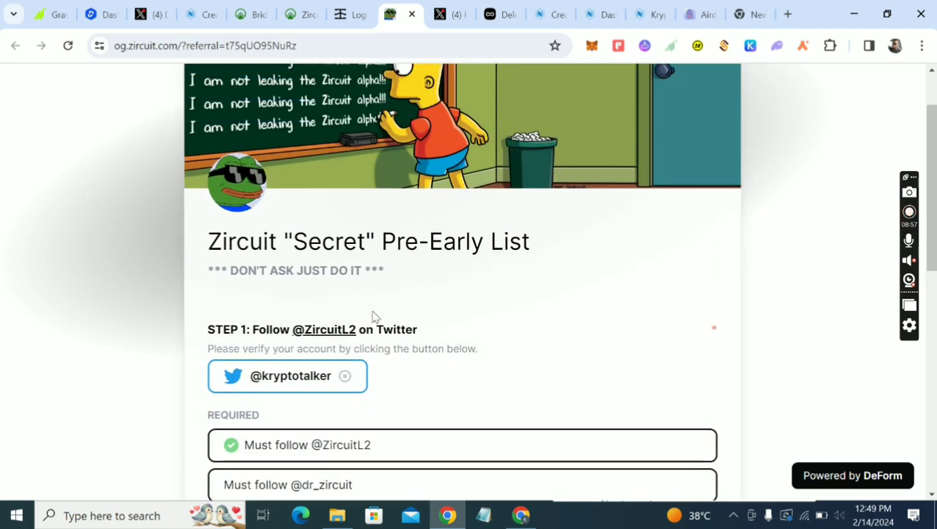
left_click(345, 376)
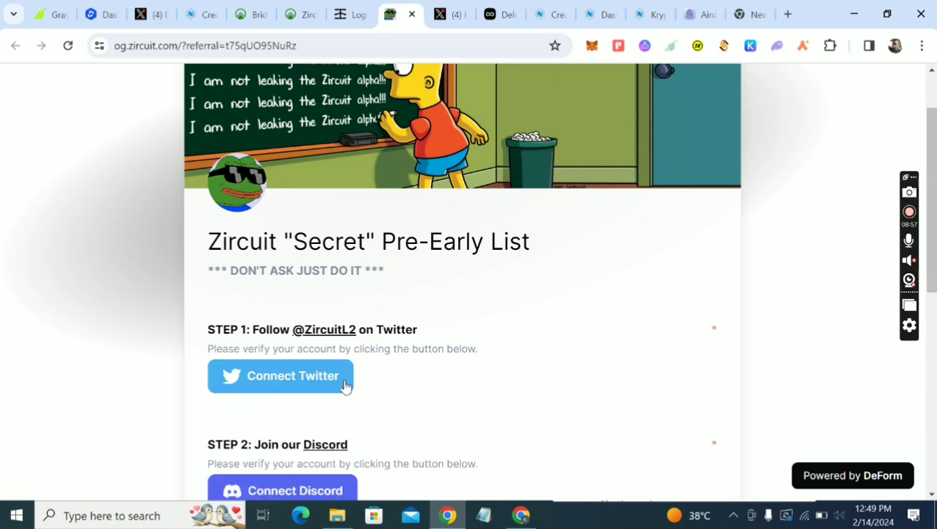
scroll(312, 380, "down", 2)
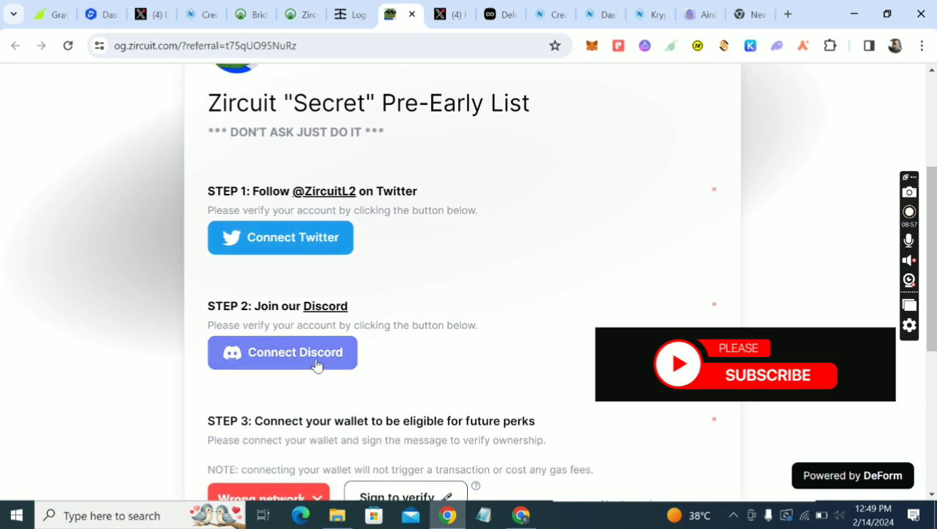
scroll(317, 364, "down", 4)
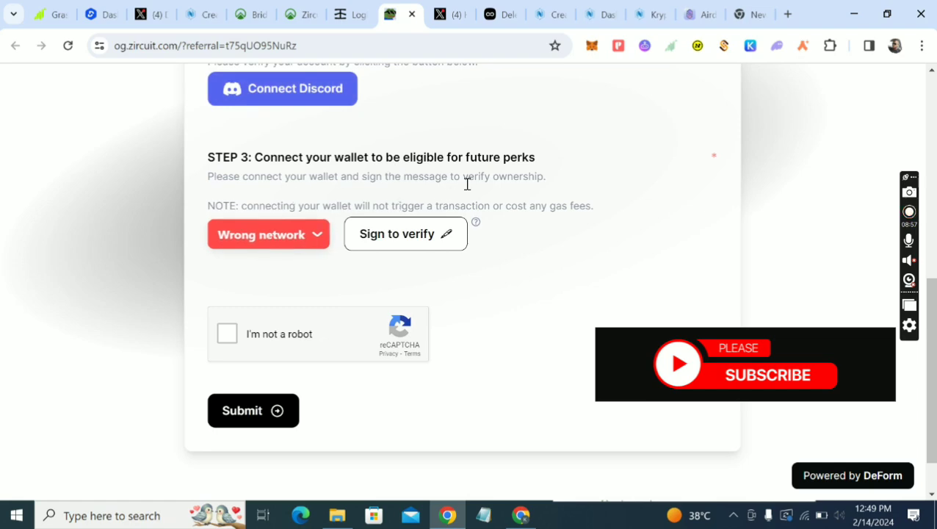
scroll(466, 185, "up", 5)
scroll(396, 327, "down", 3)
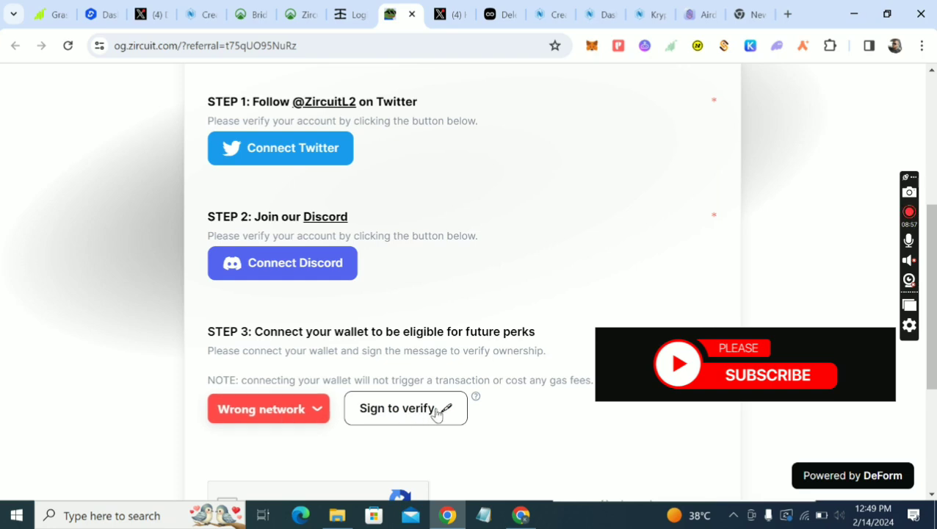
scroll(494, 375, "down", 3)
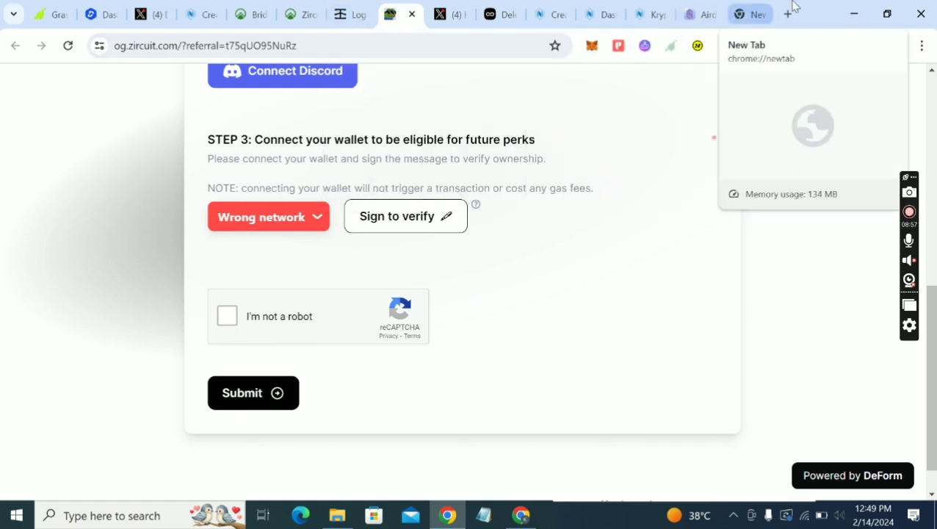
Step: Open the Ethereum Sepolia Faucet site, sepoliafaucet.com, in the blank browser tab
left_click(753, 16)
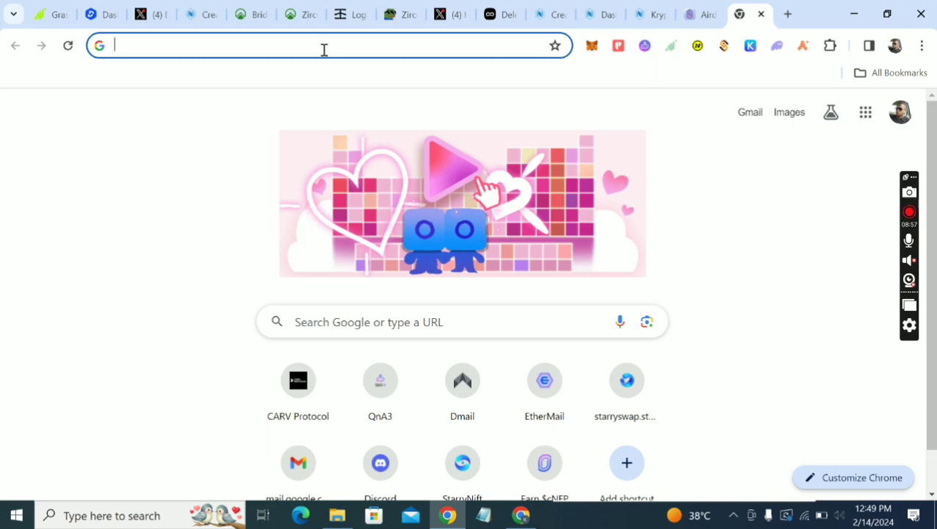
left_click(324, 48)
type("se")
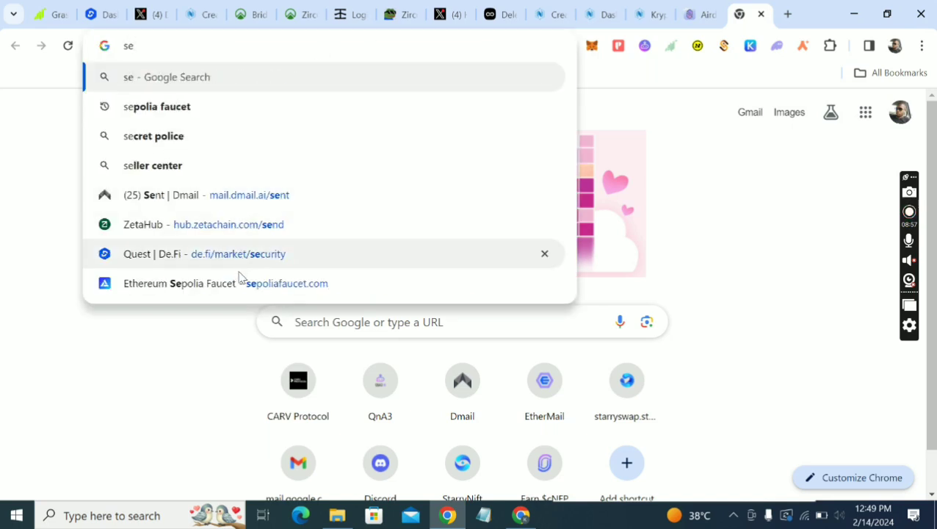
left_click(240, 284)
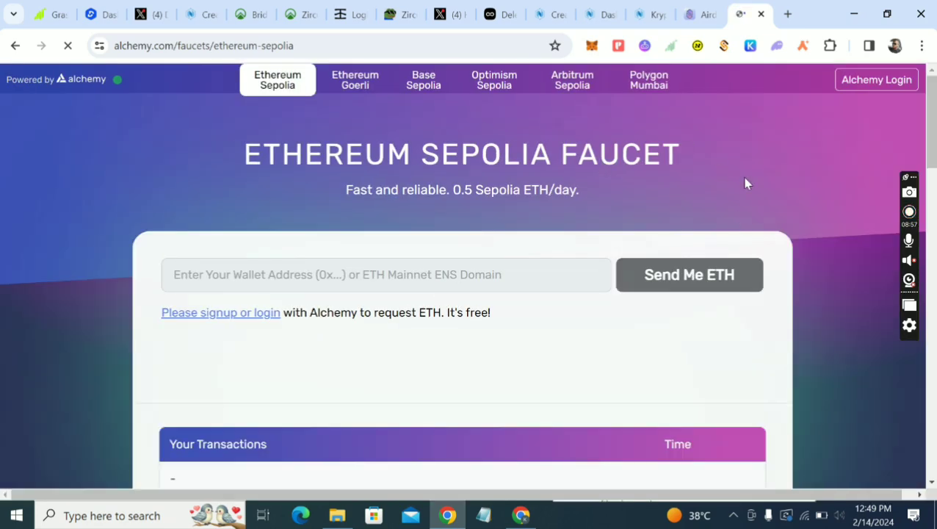
Step: Log in to Alchemy from the faucet page with the saved account e-mail and password
left_click(859, 86)
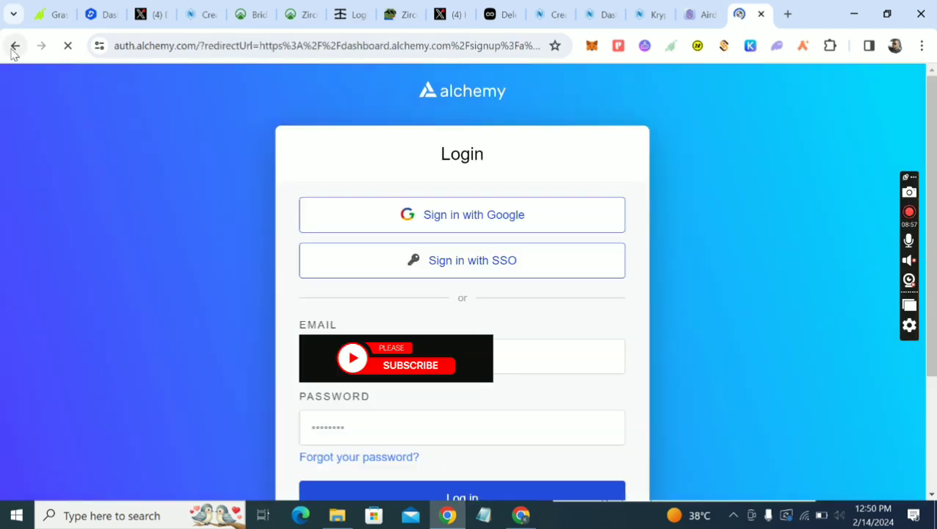
scroll(486, 285, "down", 3)
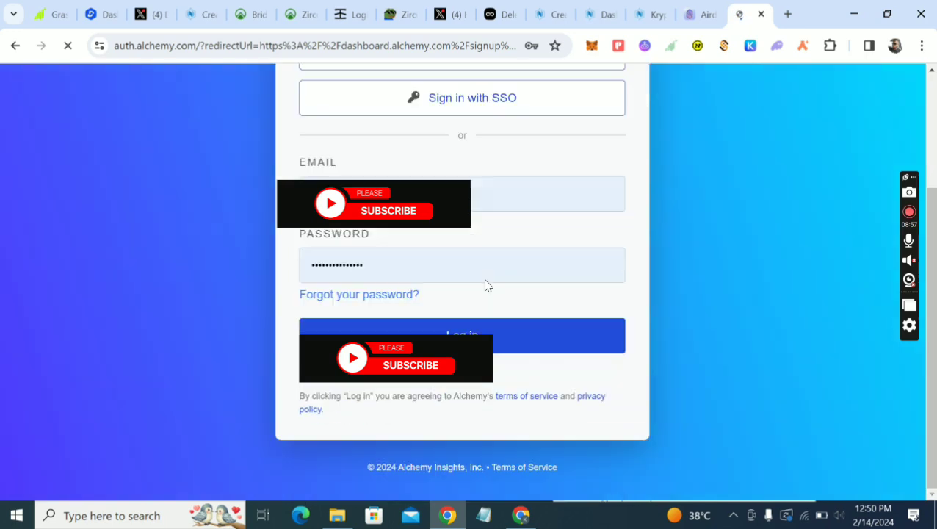
left_click(451, 336)
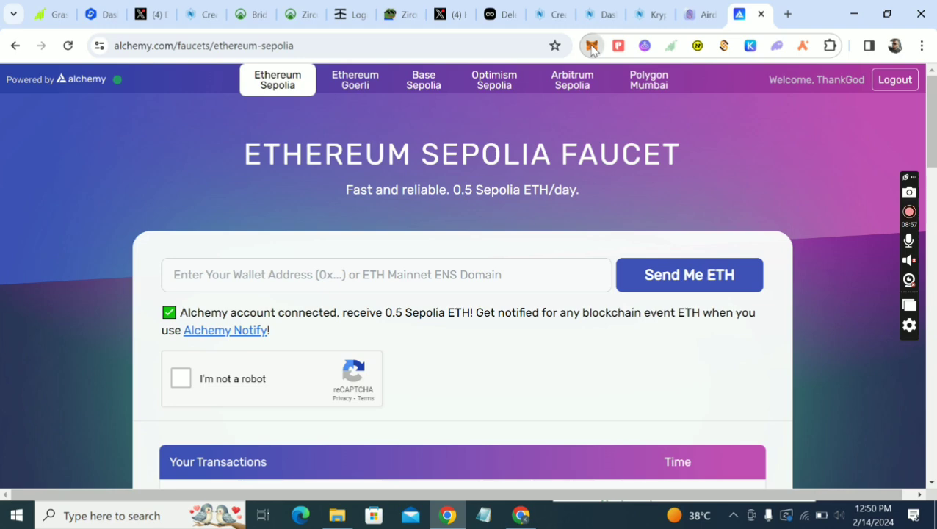
Step: Enter the placeholder text "h7tlhpkp]lkohgyduigih" as the faucet's wallet address and complete the "I'm not a robot" check
right_click(484, 278)
left_click(414, 290)
type("h")
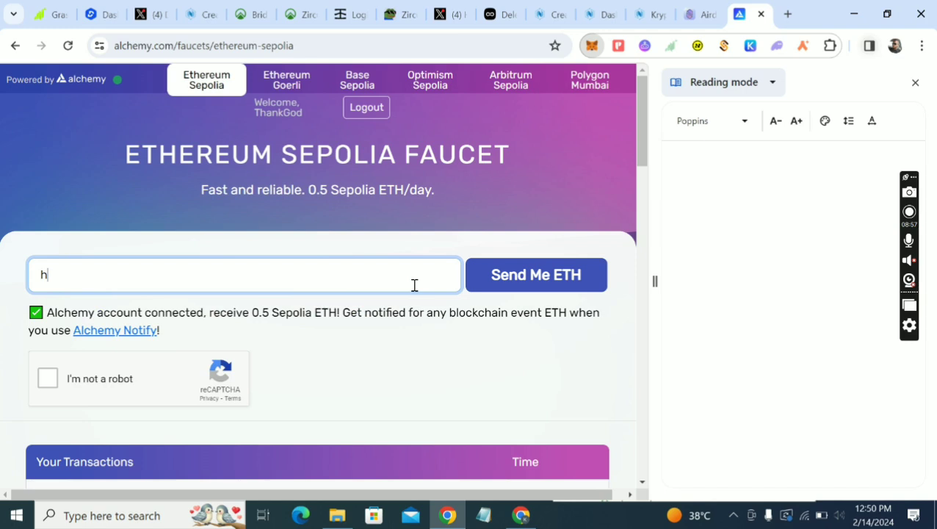
left_click(914, 82)
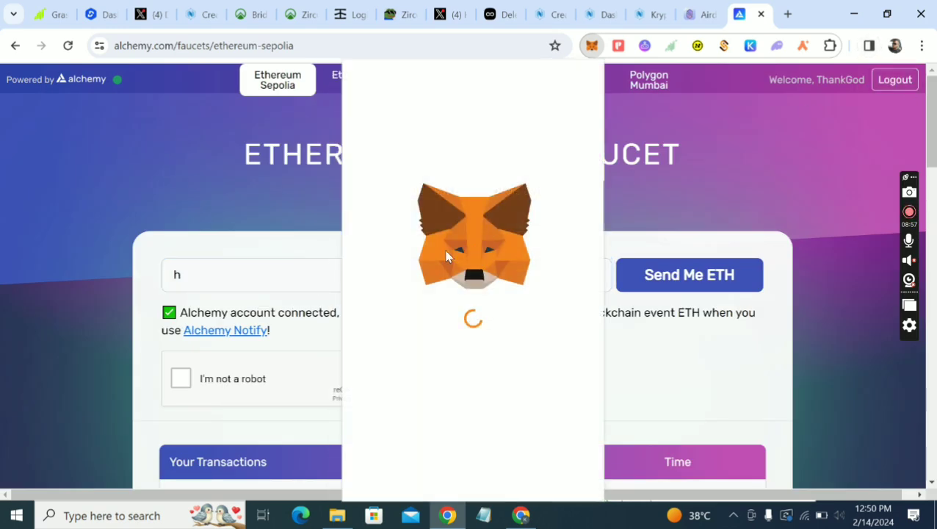
left_click(295, 269)
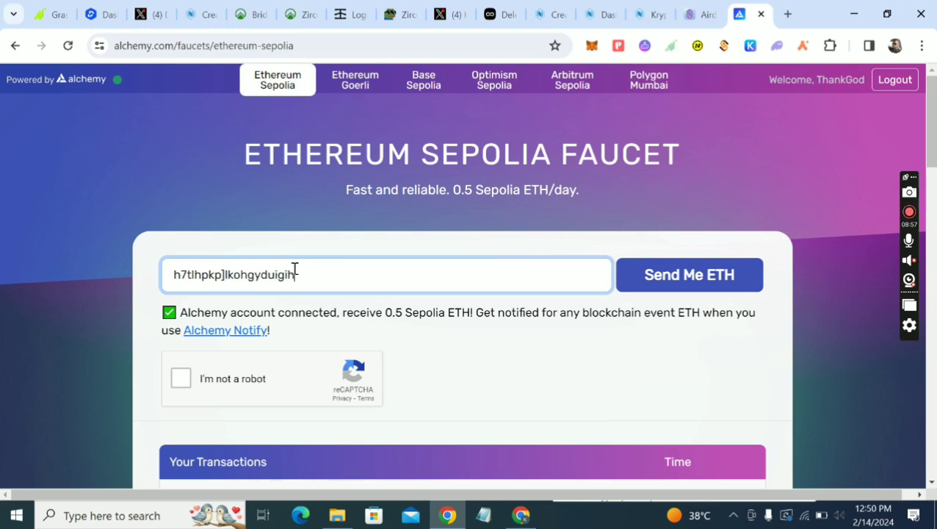
left_click(179, 375)
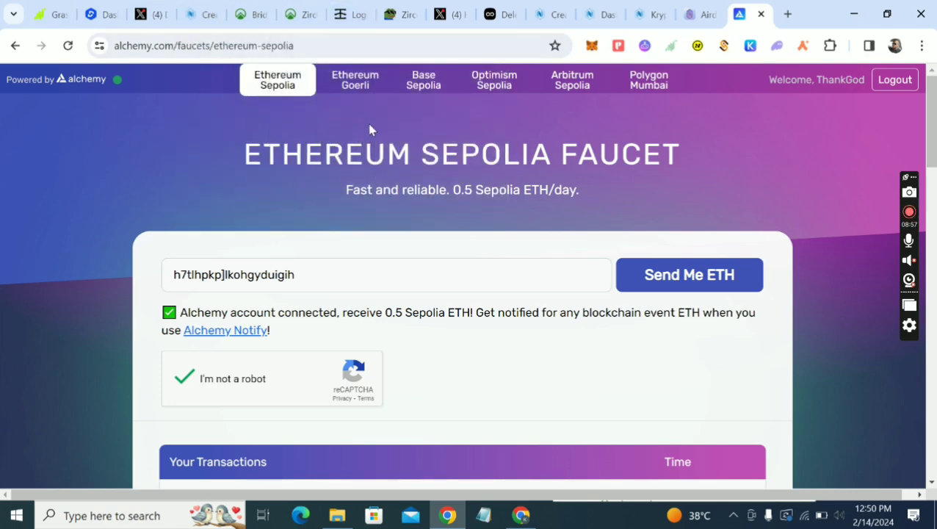
scroll(393, 147, "down", 1)
scroll(393, 129, "up", 1)
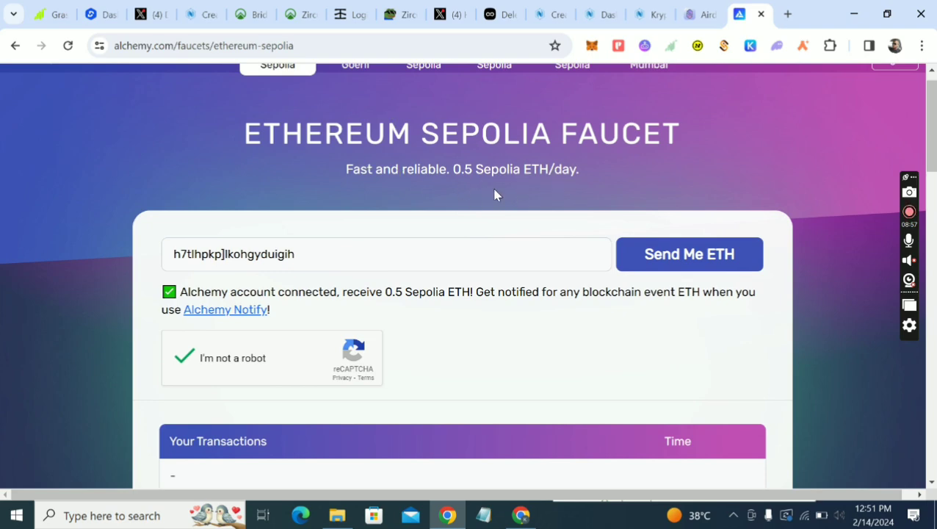
Step: Return to the zircuit.com home page and start connecting the wallet to the Zircuit Testnet
left_click(294, 16)
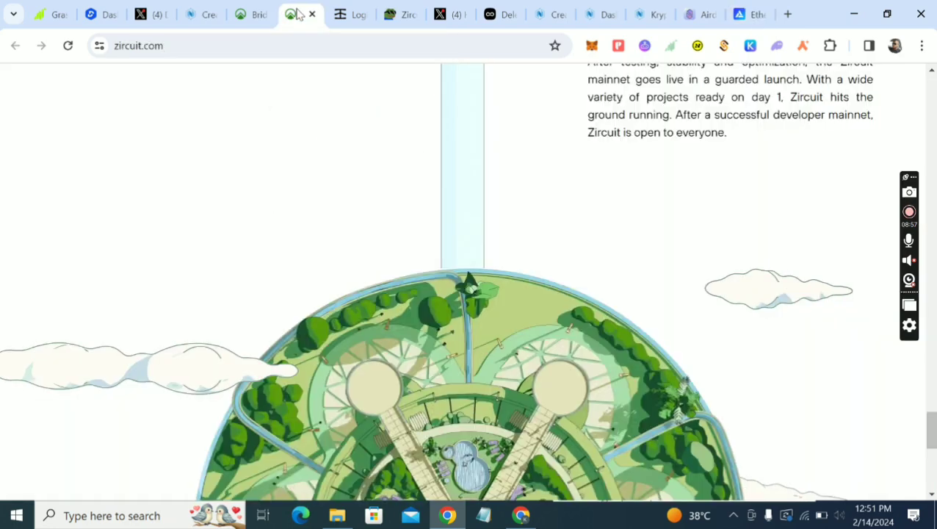
scroll(554, 317, "up", 5)
scroll(555, 317, "up", 8)
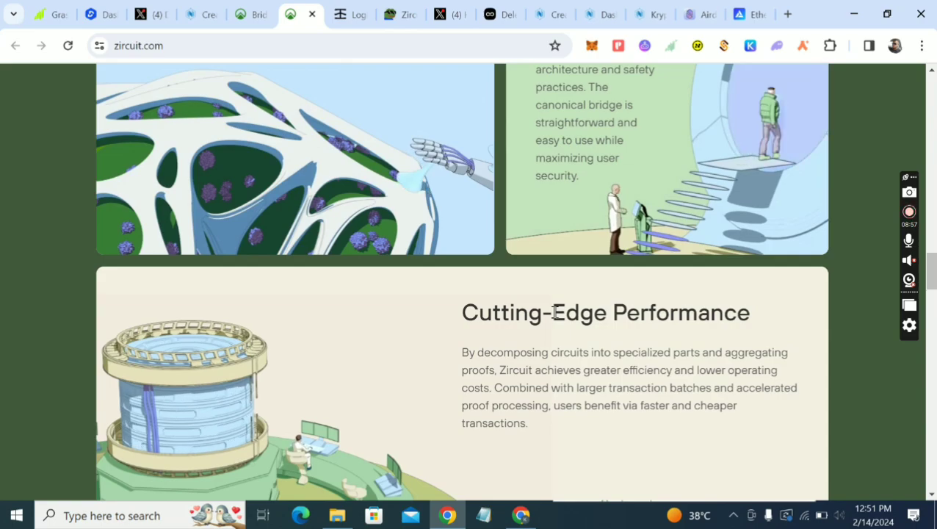
scroll(556, 318, "up", 8)
scroll(556, 317, "up", 4)
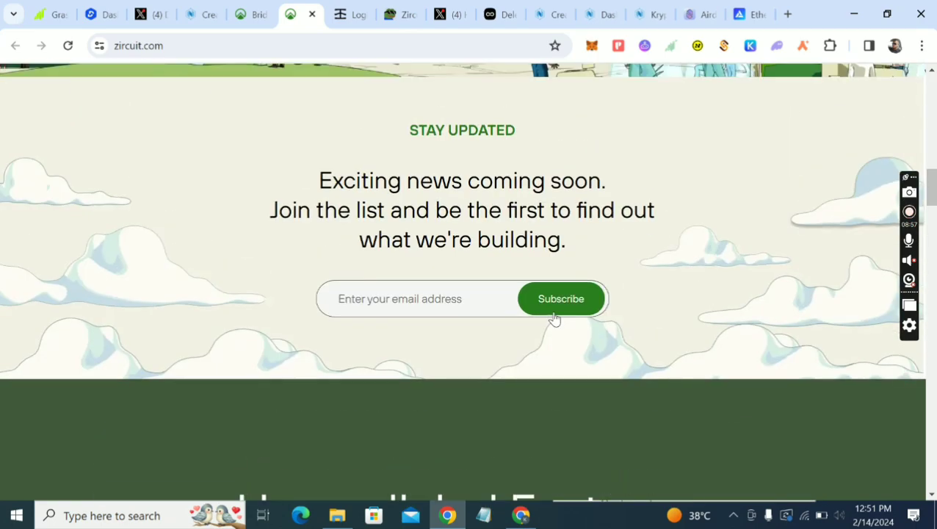
scroll(556, 317, "up", 8)
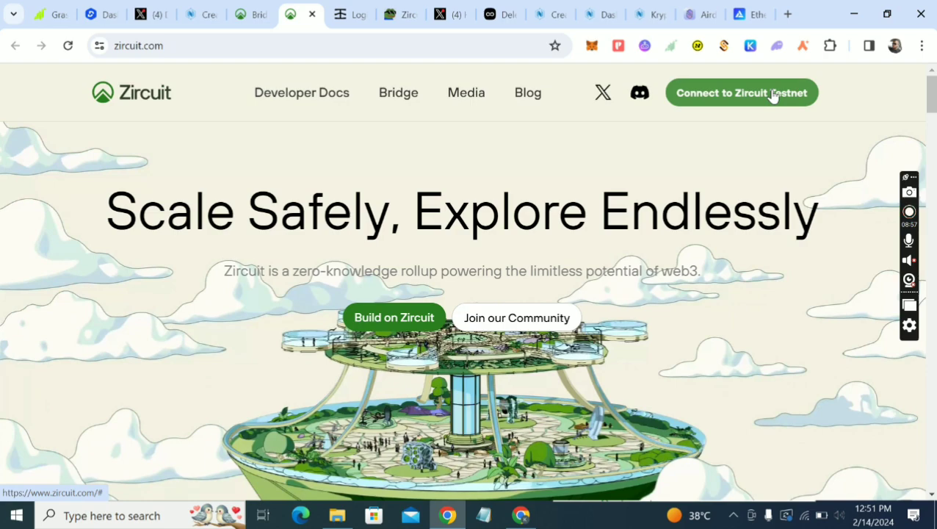
left_click(773, 97)
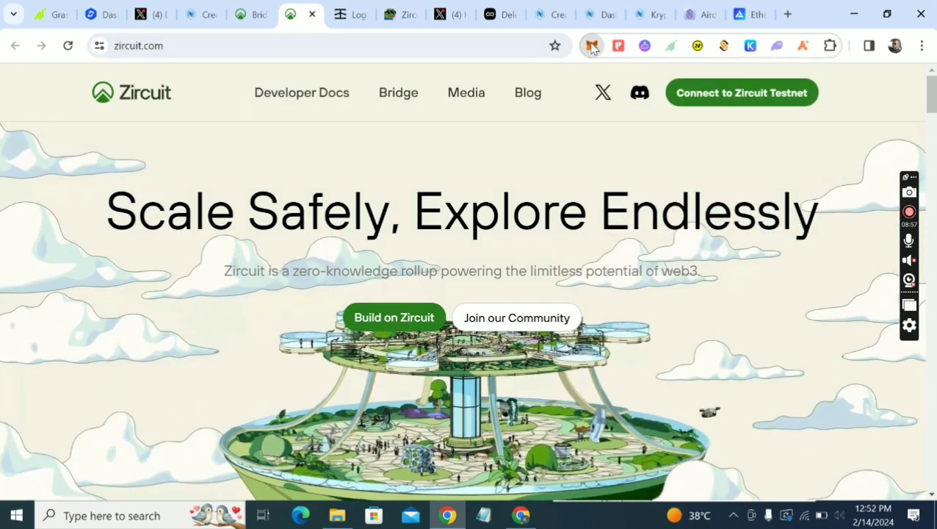
Step: Switch the active MetaMask account to kryptotalker and close the wallet
left_click(592, 51)
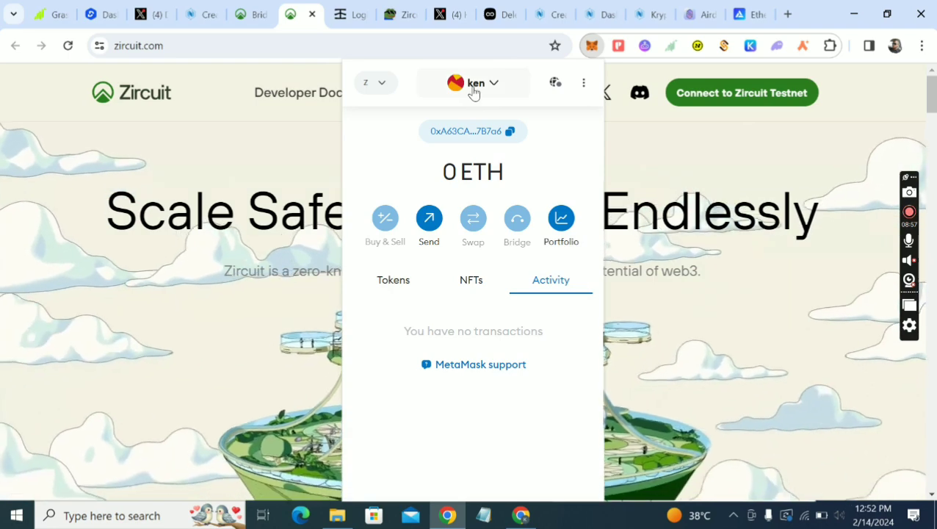
left_click(473, 87)
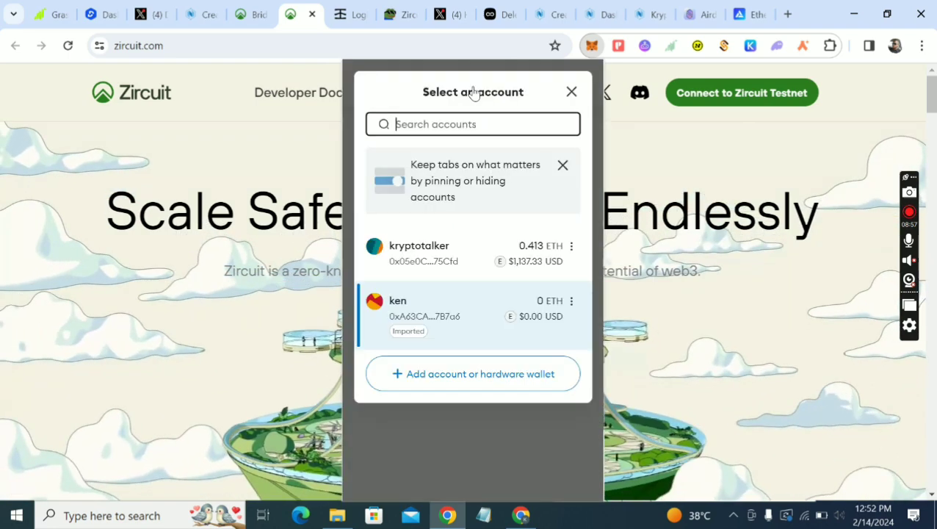
left_click(438, 244)
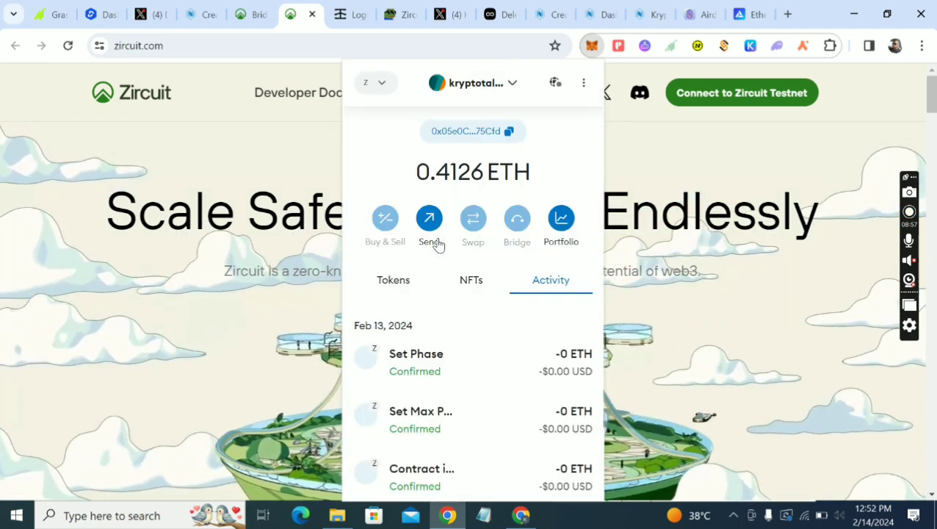
left_click(760, 99)
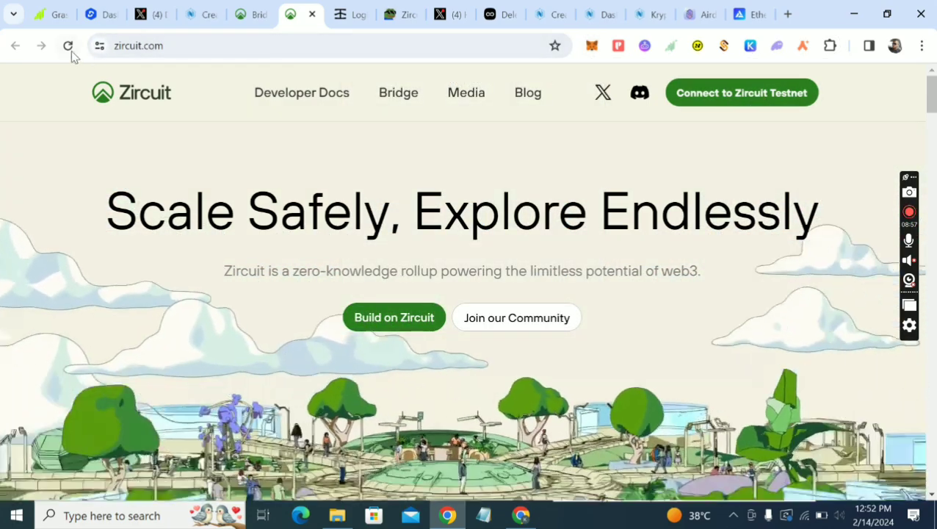
Step: Reload the zircuit.com home page and connect to the Zircuit Testnet using MetaMask rather than Phantom
left_click(70, 50)
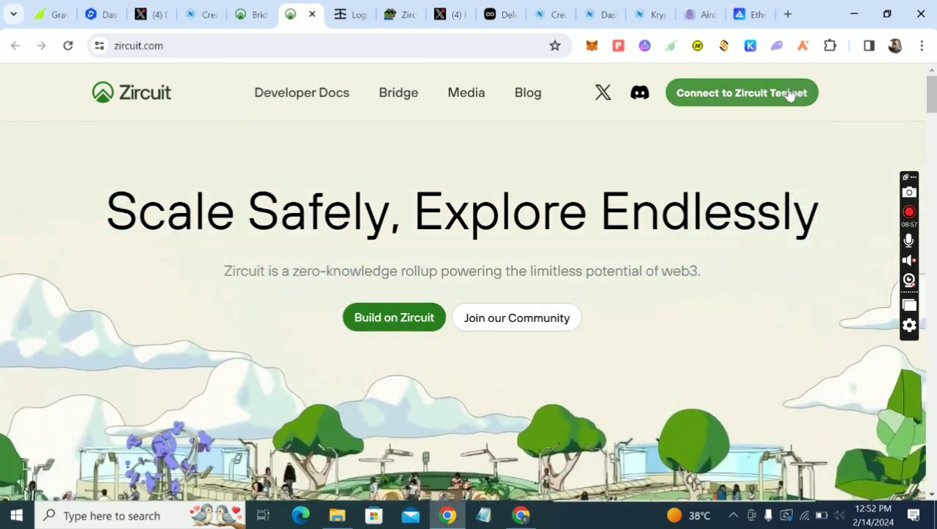
left_click(789, 94)
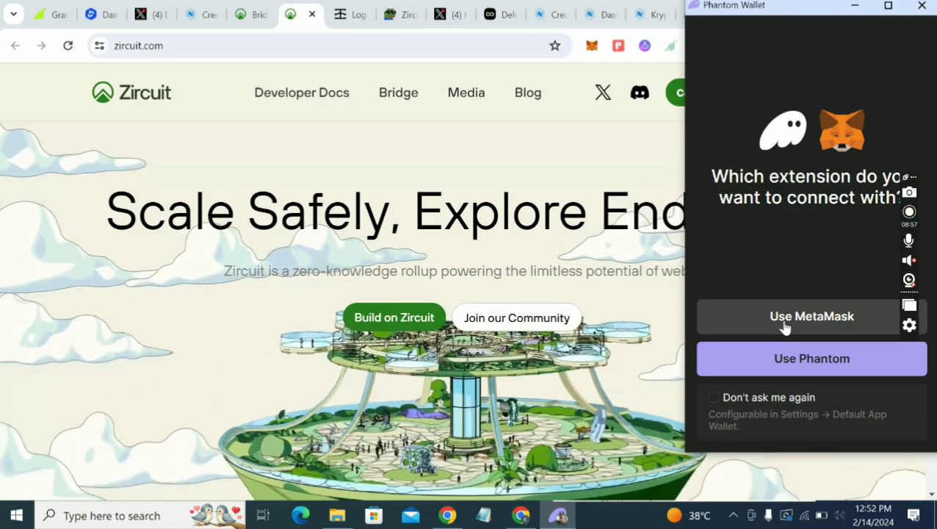
left_click(784, 326)
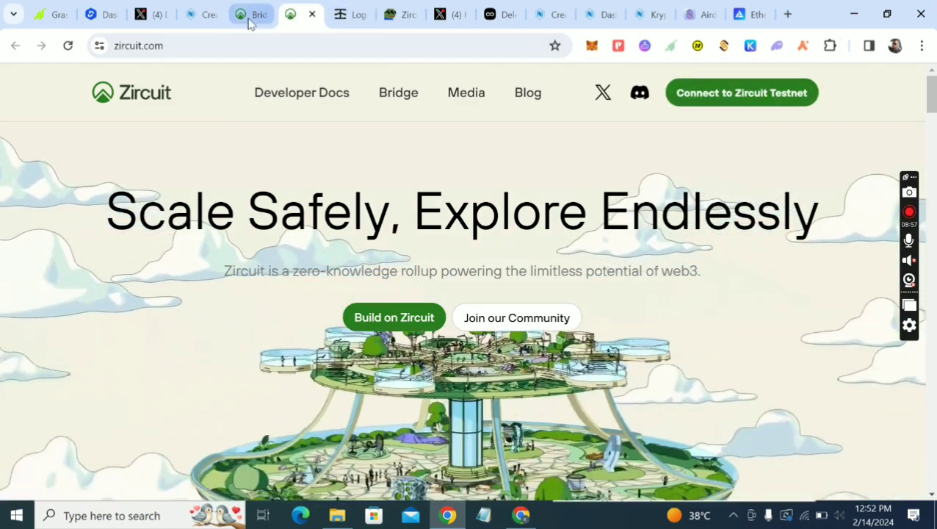
Step: Go to the bridge.zircuit.com page and connect the MetaMask wallet to it
left_click(249, 21)
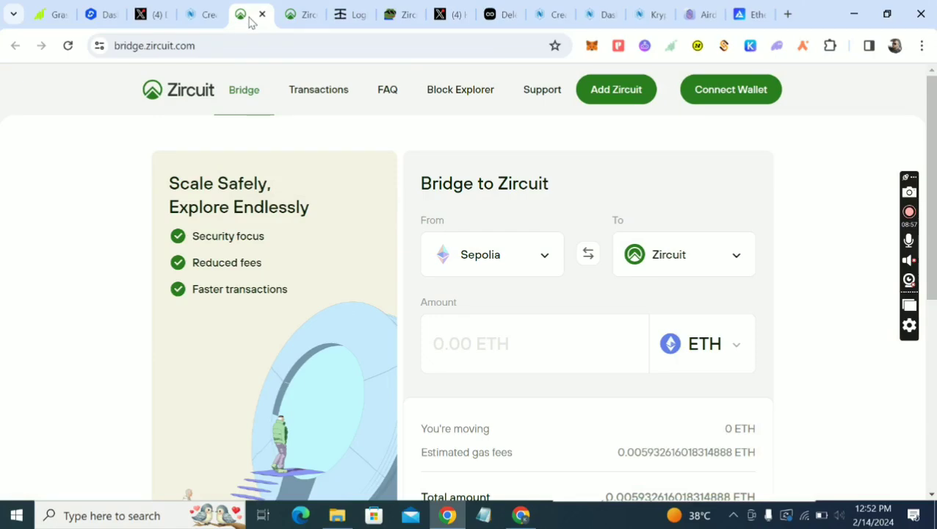
left_click(294, 13)
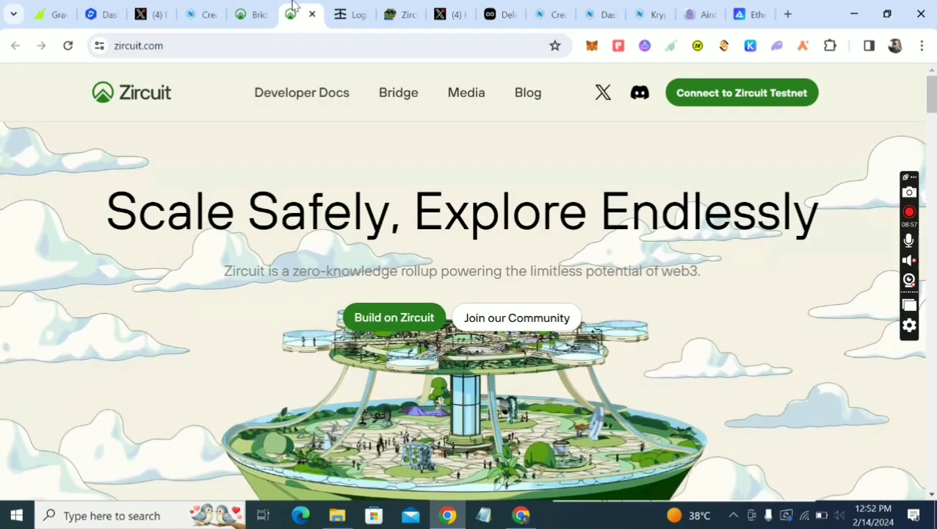
left_click(248, 18)
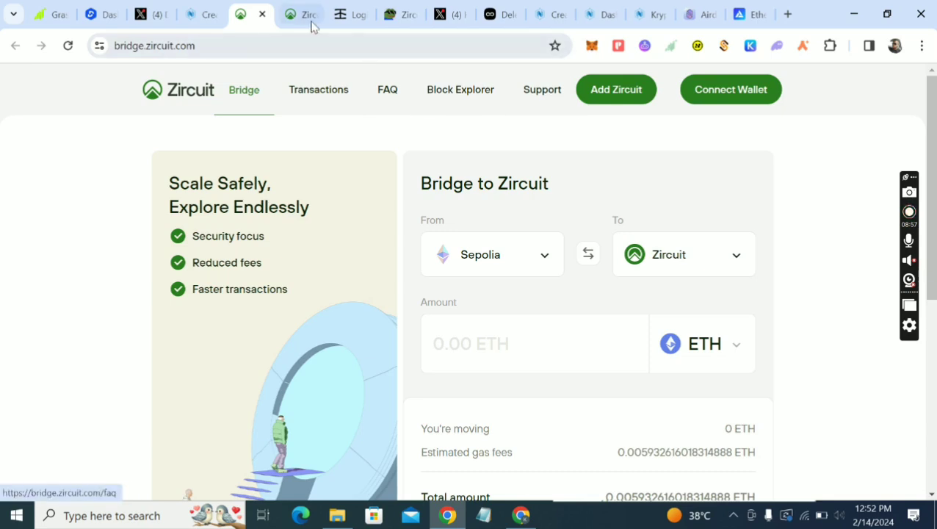
left_click(720, 92)
left_click(418, 320)
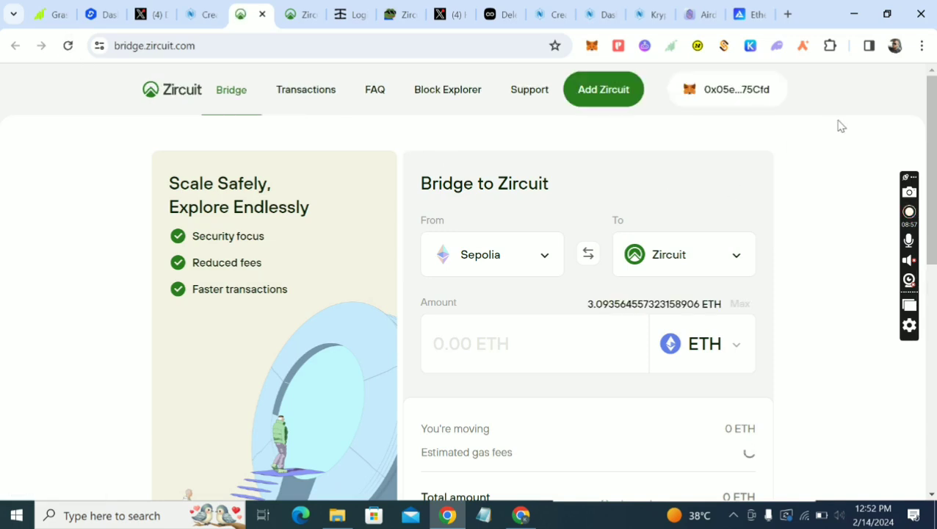
Step: Disconnect the wallet from the Zircuit bridge and reconnect it with MetaMask
left_click(755, 104)
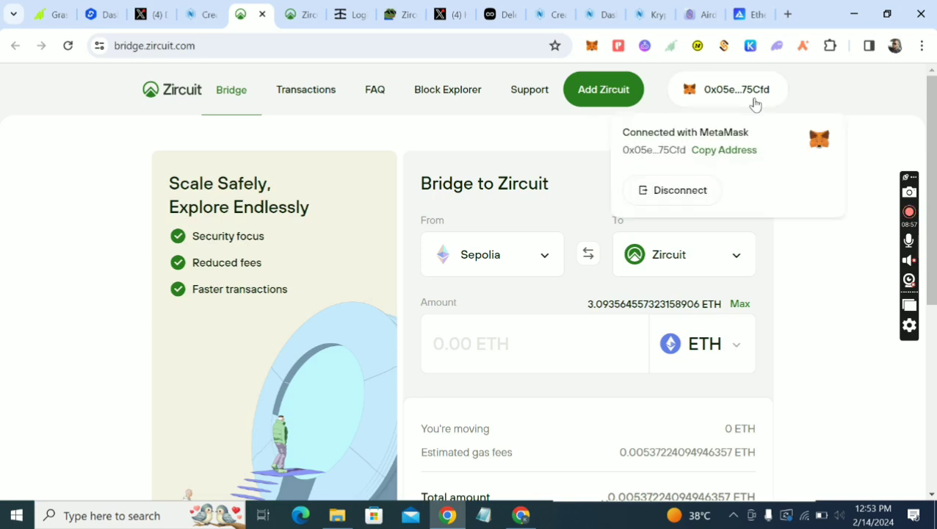
left_click(681, 200)
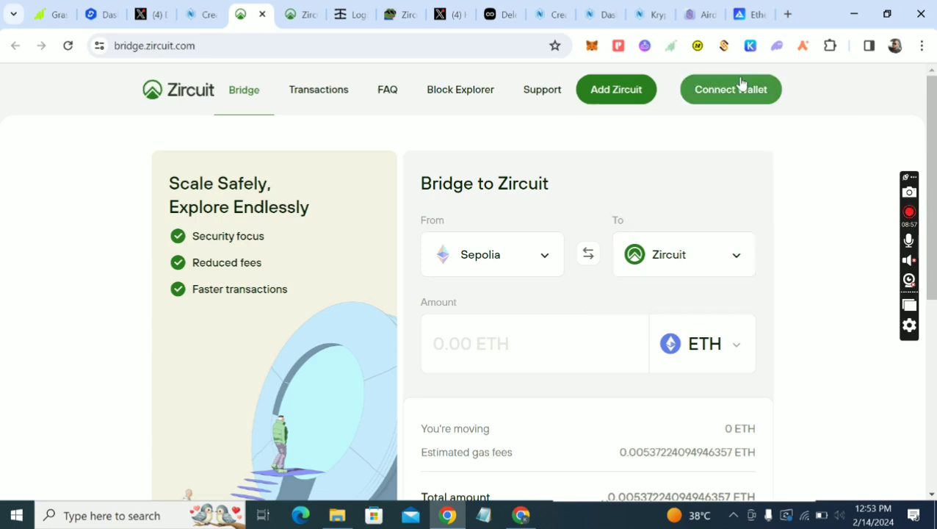
left_click(734, 104)
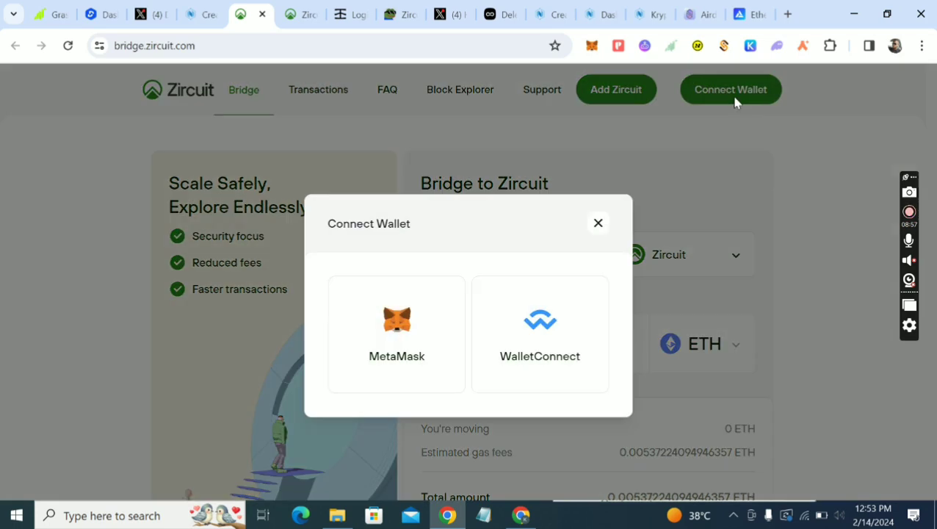
left_click(426, 322)
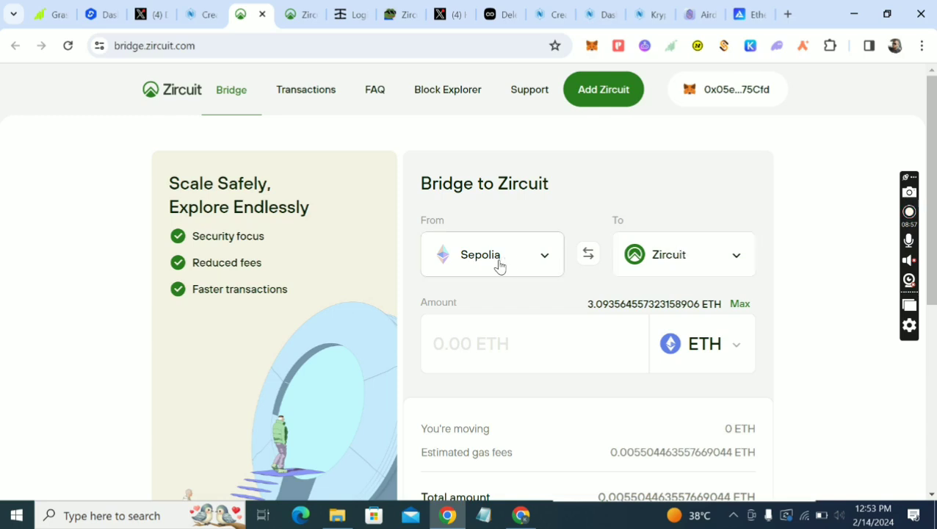
Step: Set the amount to bridge from Sepolia to Zircuit to 0.2 ETH
left_click(515, 354)
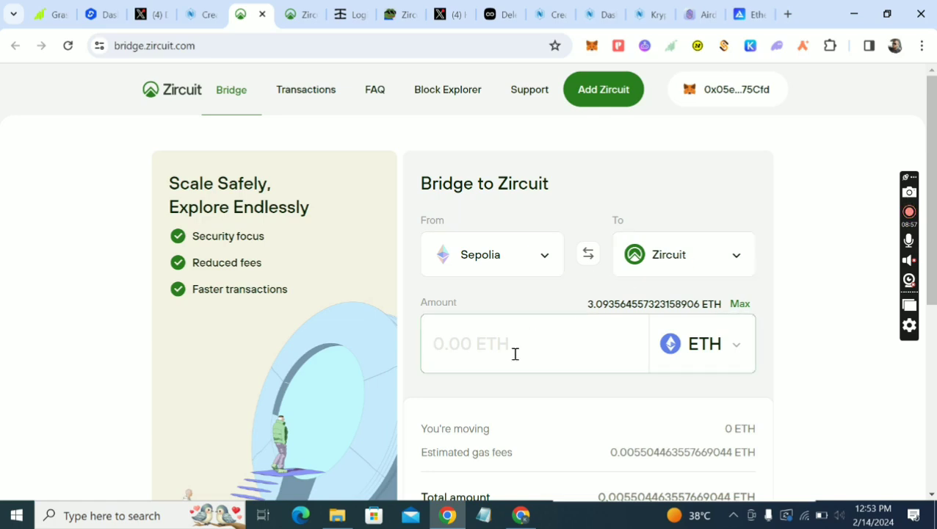
type("0.")
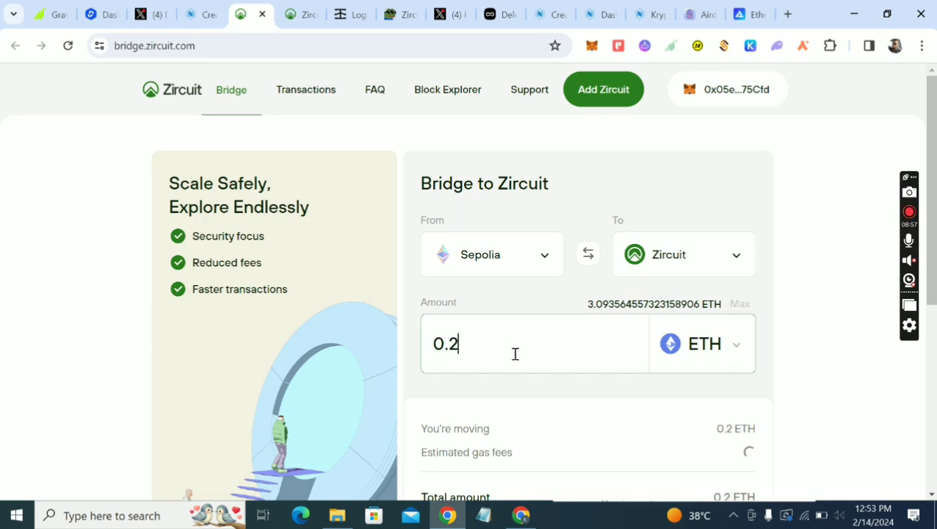
type("2")
key("BackSpace")
key("BackSpace")
scroll(514, 353, "down", 2)
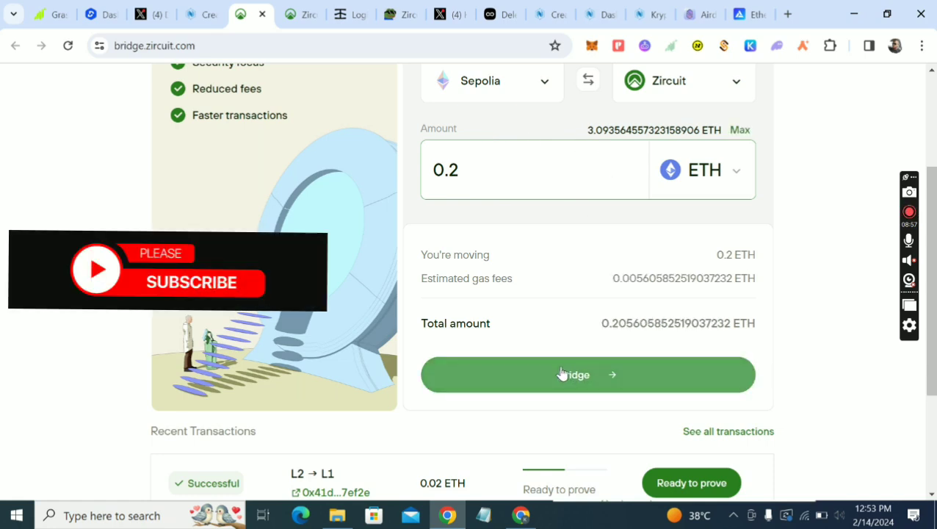
Step: Start the bridge transfer and approve switching the MetaMask network from Zircuit Testnet to Sepolia
left_click(561, 372)
left_click(500, 454)
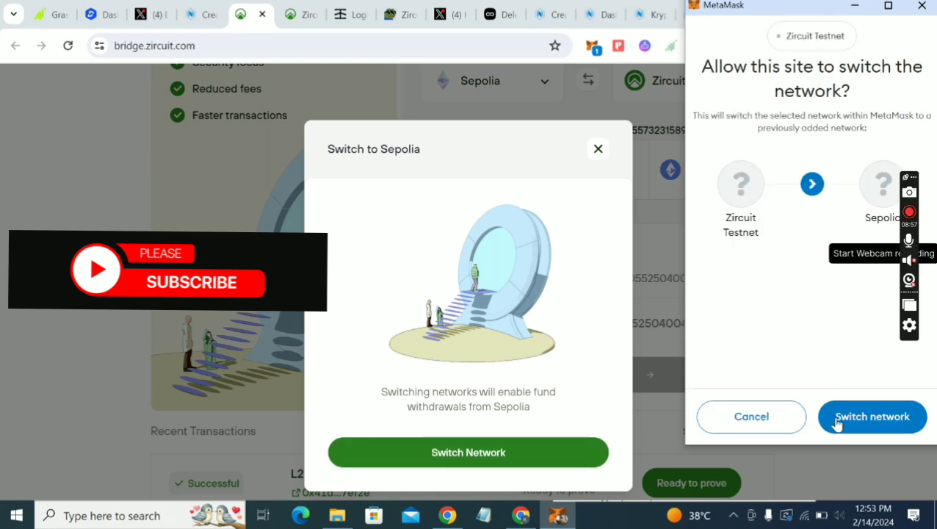
left_click(865, 416)
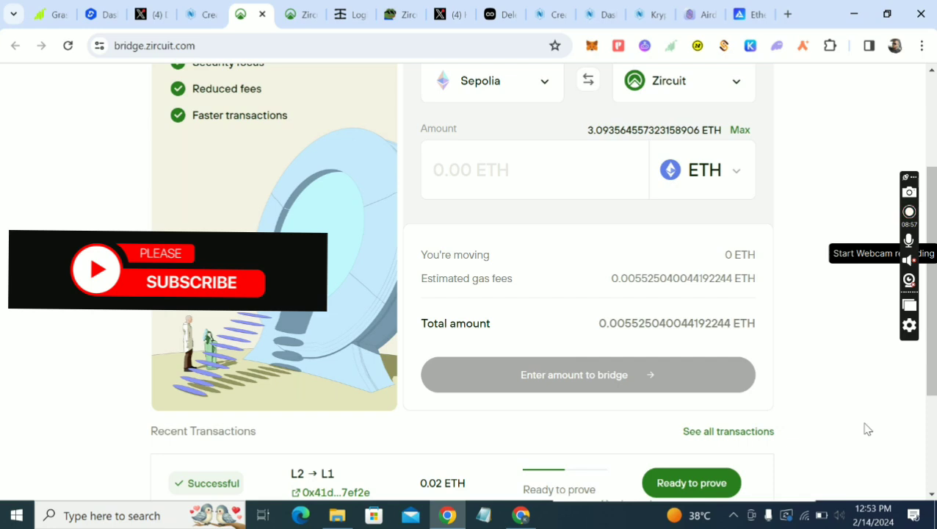
Step: Re-enter 0.2 ETH as the amount, bridge it from Sepolia to Zircuit, and confirm the transaction in MetaMask
left_click(510, 177)
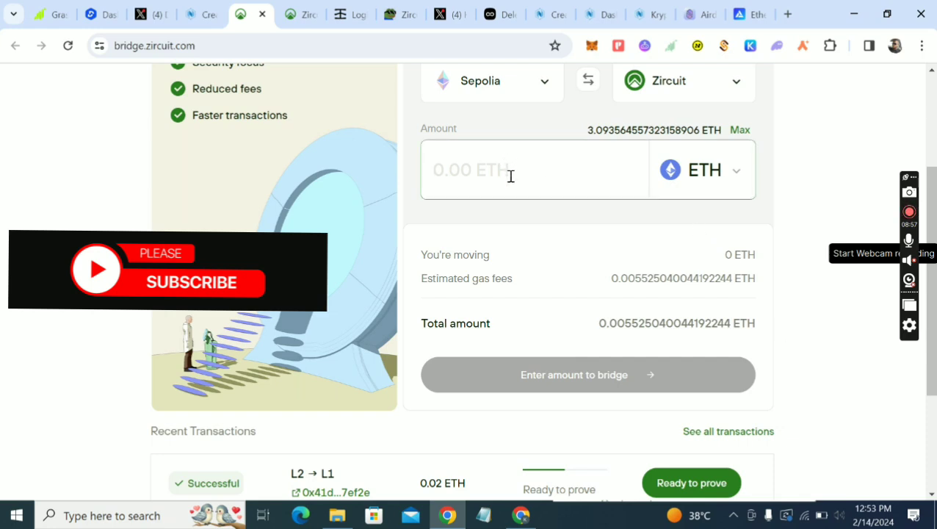
type("0.2")
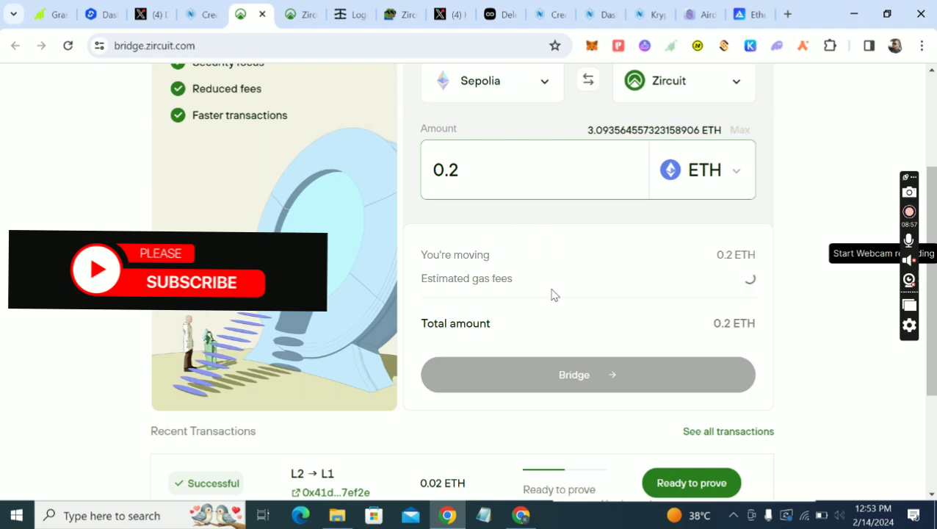
left_click(566, 385)
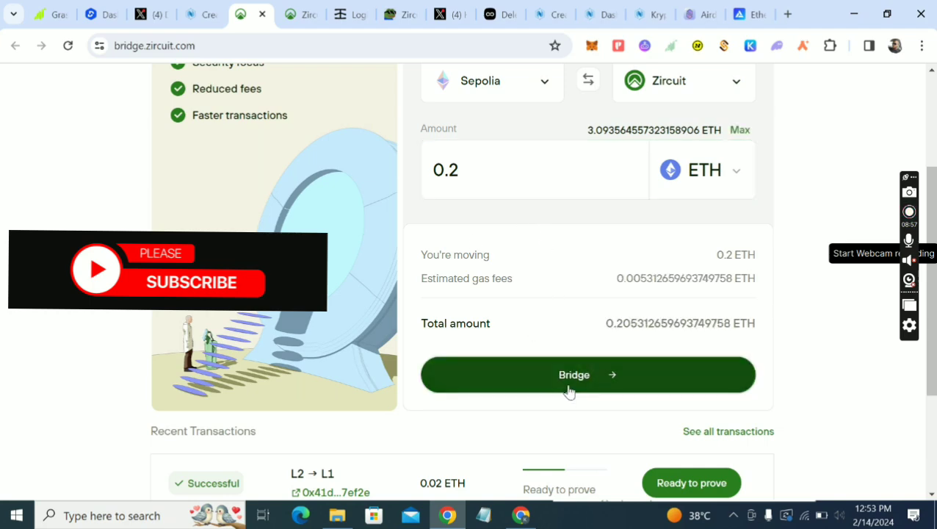
left_click(446, 471)
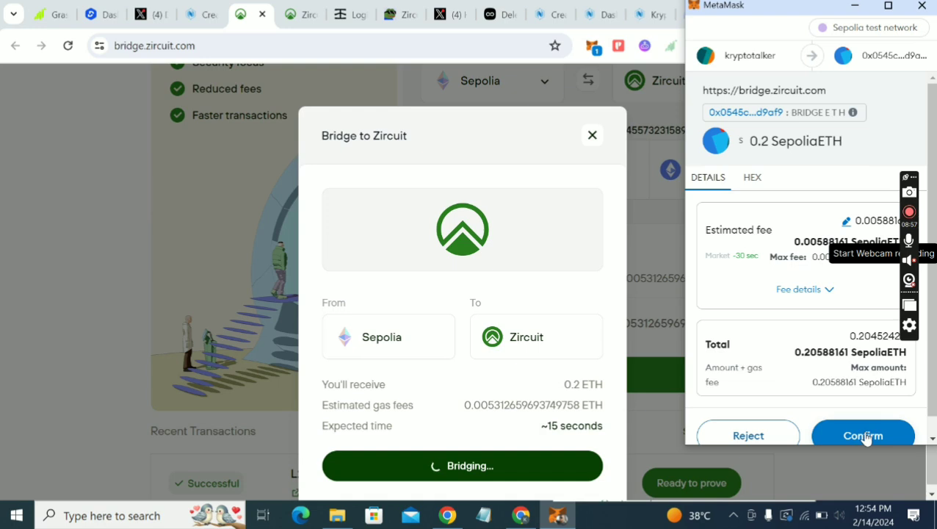
left_click(864, 436)
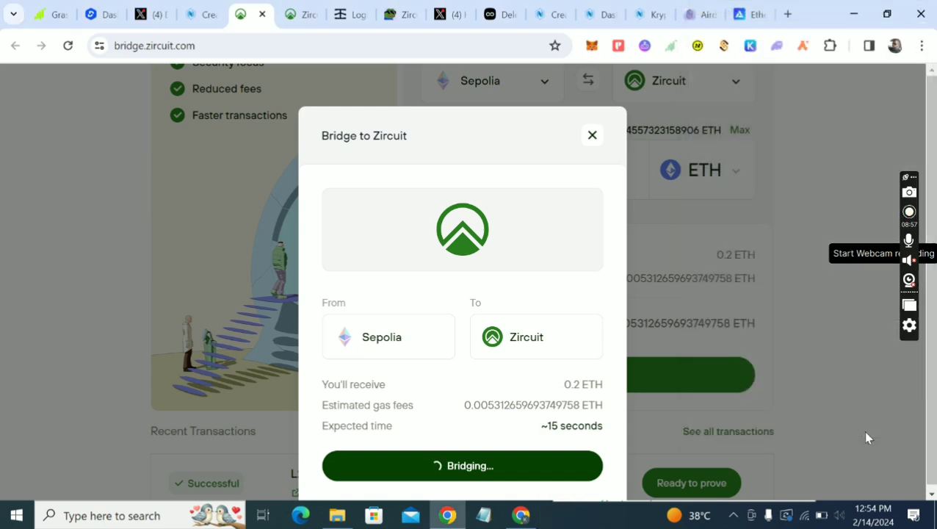
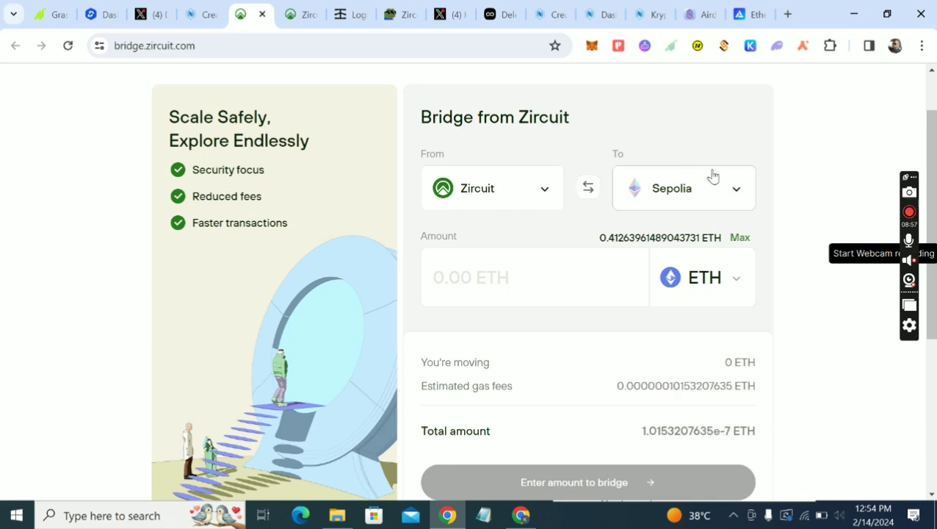
Step: Set the amount to bridge back from Zircuit to Sepolia to 0.085 ETH
left_click(505, 279)
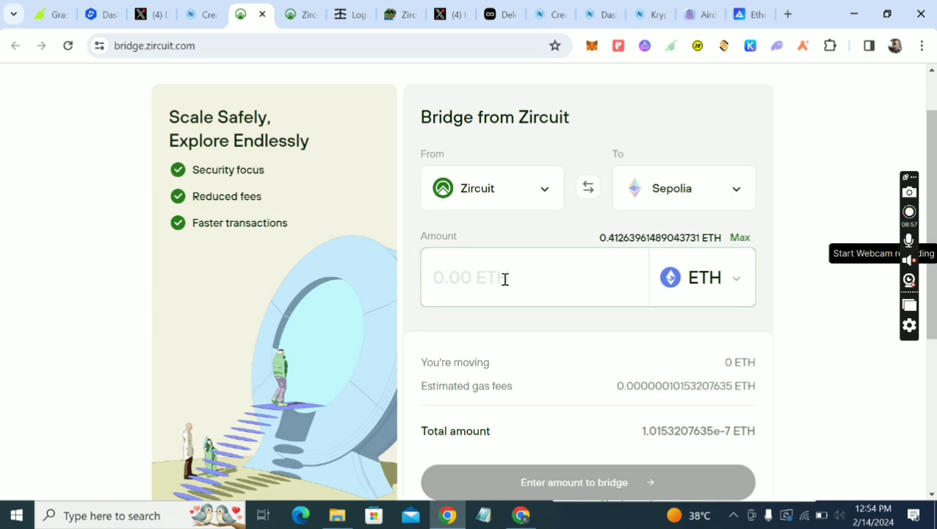
type("0.1")
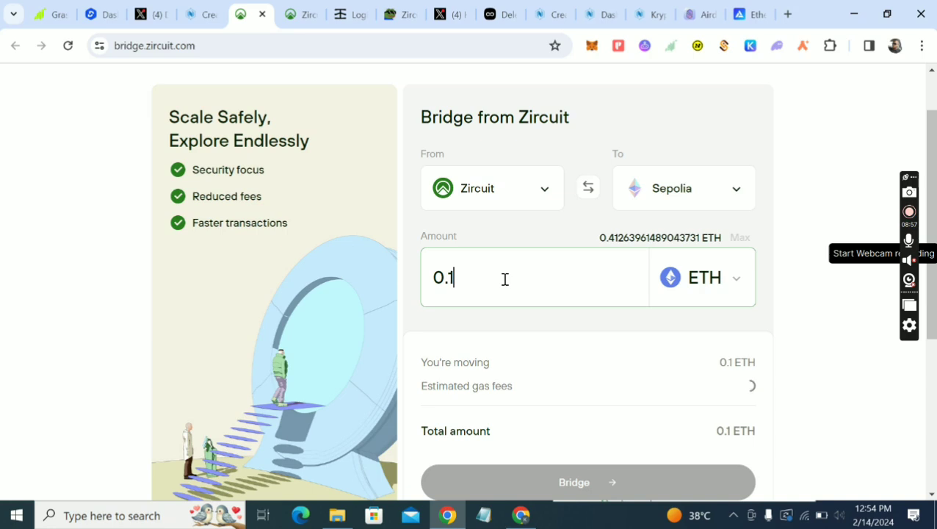
key("BackSpace")
type("0")
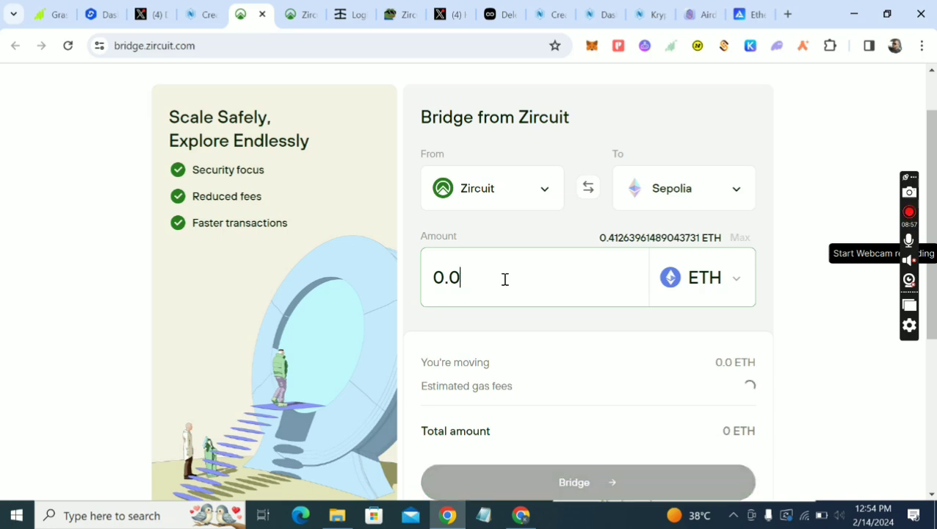
type("85")
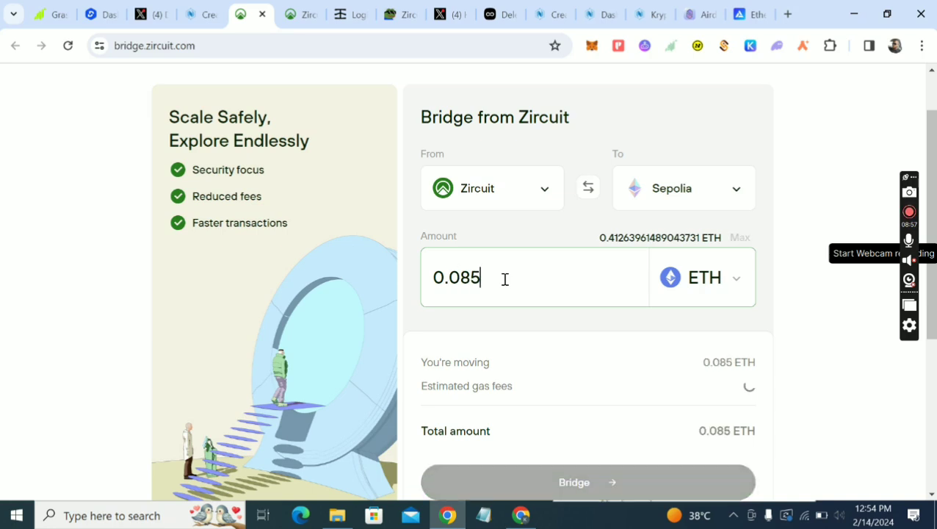
key("BackSpace")
key("BackSpace")
key("BackSpace")
key("BackSpace")
scroll(504, 282, "down", 4)
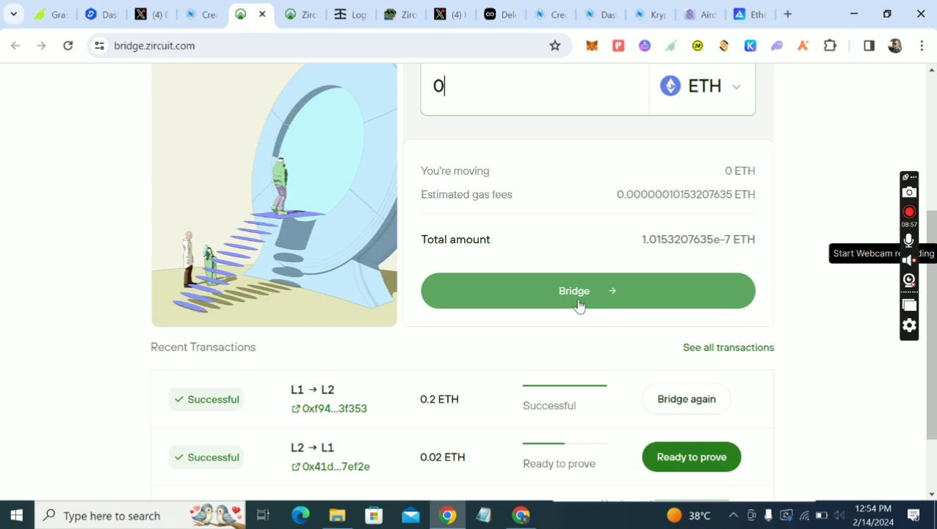
scroll(579, 306, "up", 1)
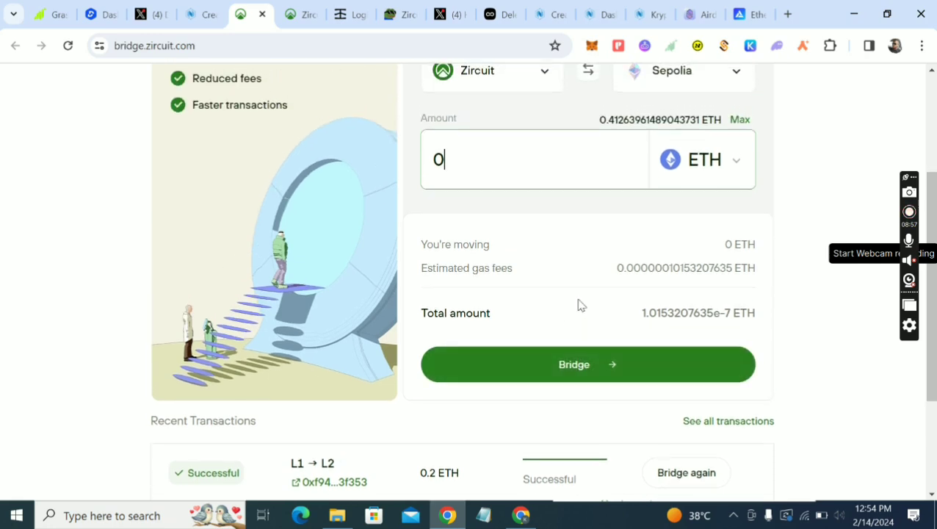
type(".085")
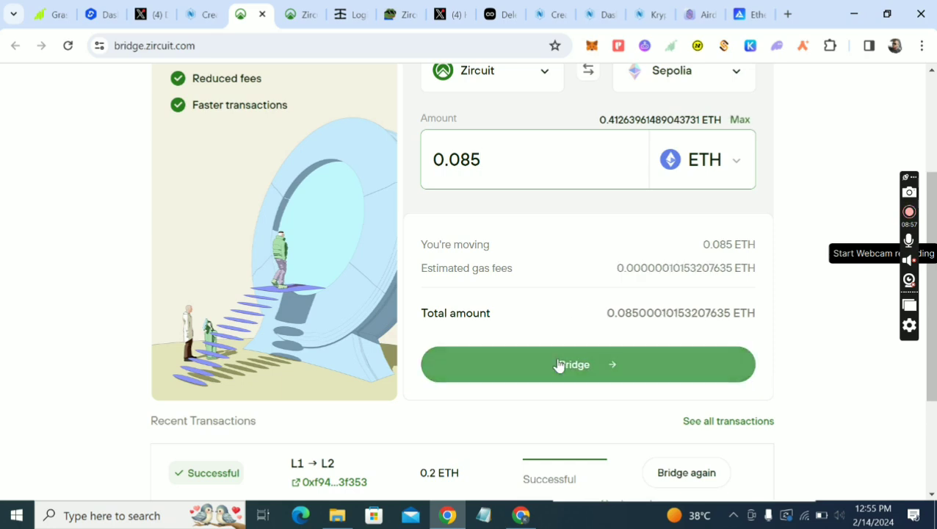
Step: Start the 0.085 ETH transfer from Zircuit to Sepolia and approve switching the MetaMask network to Zircuit Testnet
left_click(559, 365)
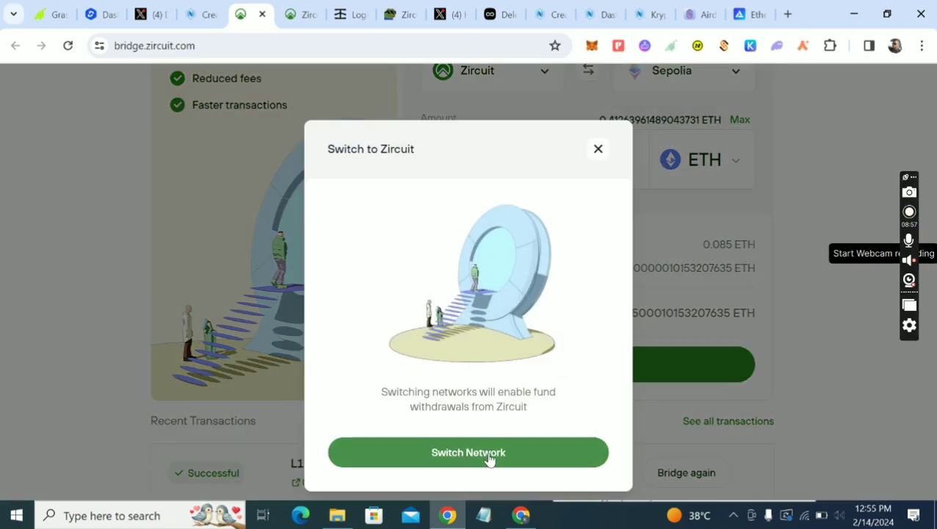
left_click(490, 458)
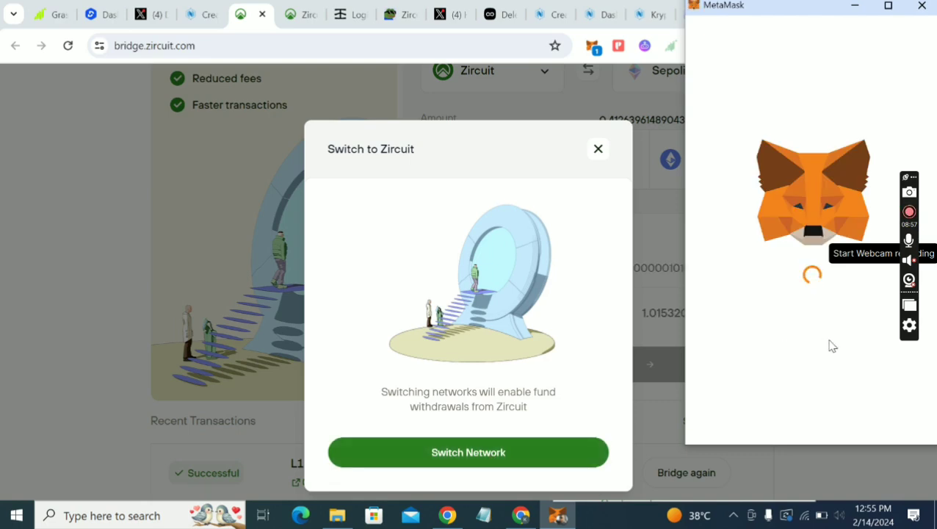
left_click(871, 418)
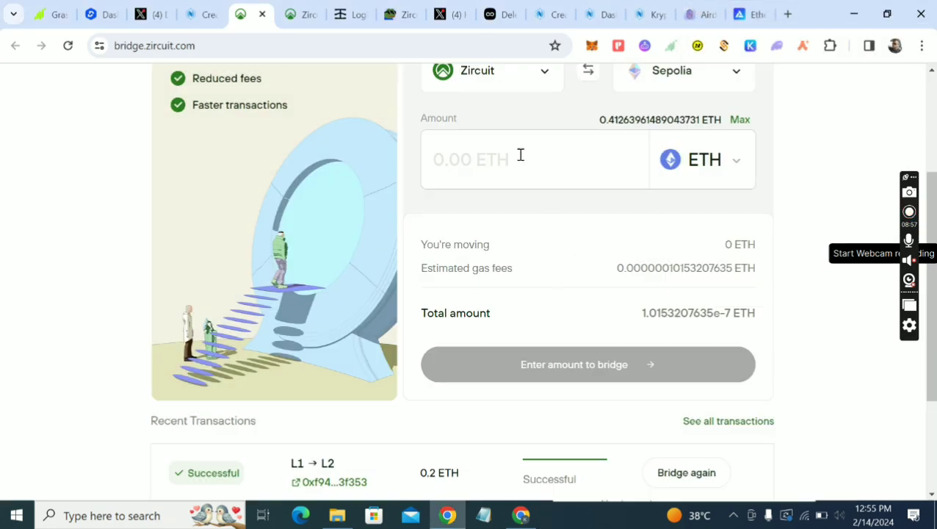
Step: Re-enter 0.085 ETH as the amount, bridge it from Zircuit to Sepolia, and confirm the transaction in MetaMask
left_click(520, 155)
type("0.0")
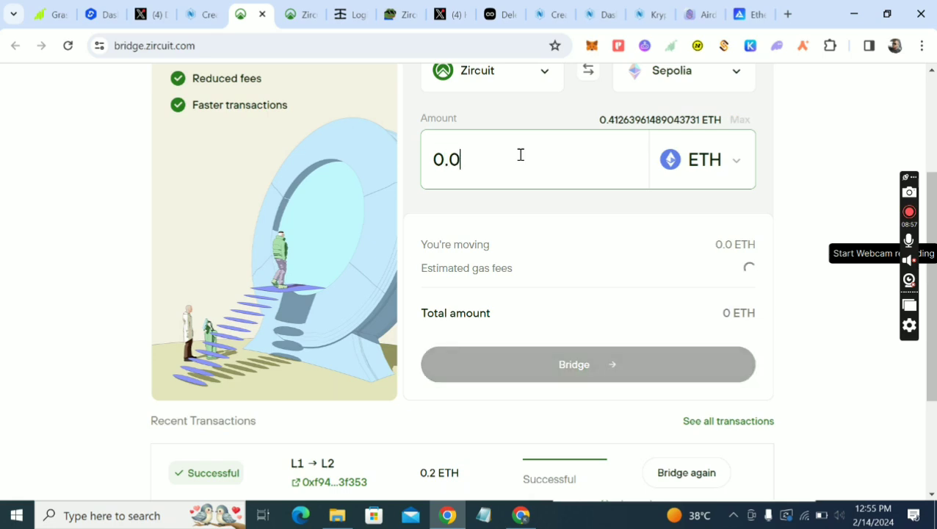
type("85")
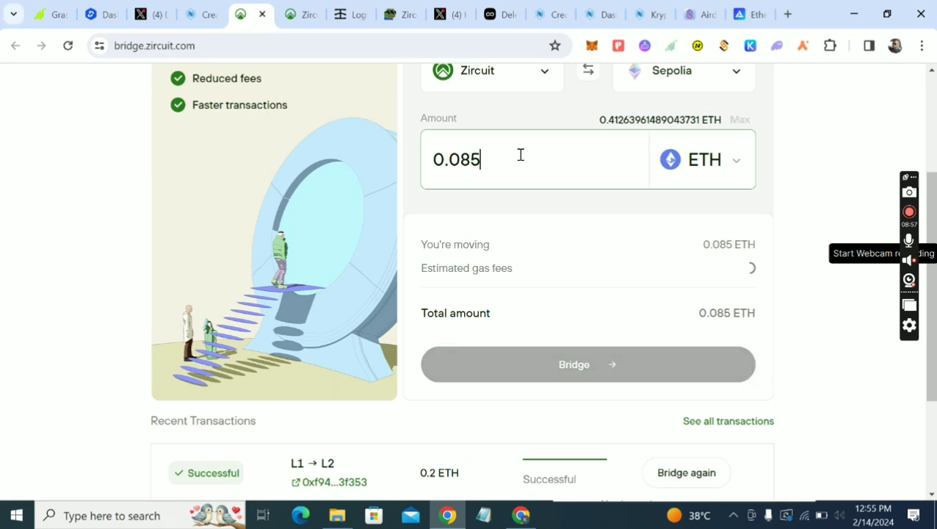
left_click(580, 371)
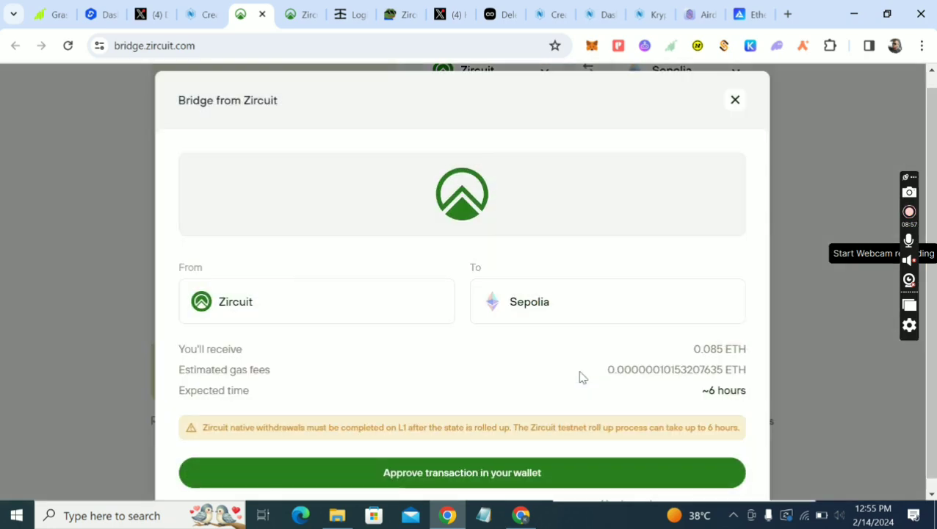
left_click(512, 472)
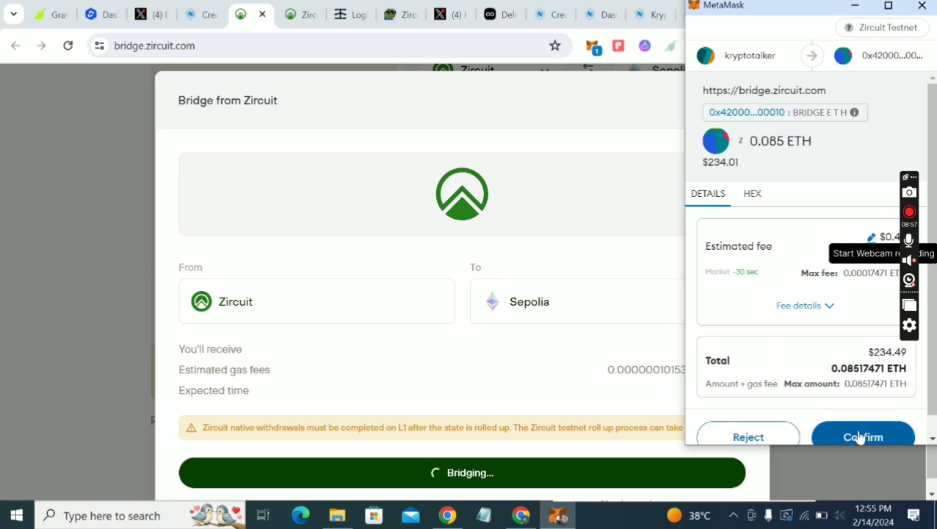
left_click(859, 436)
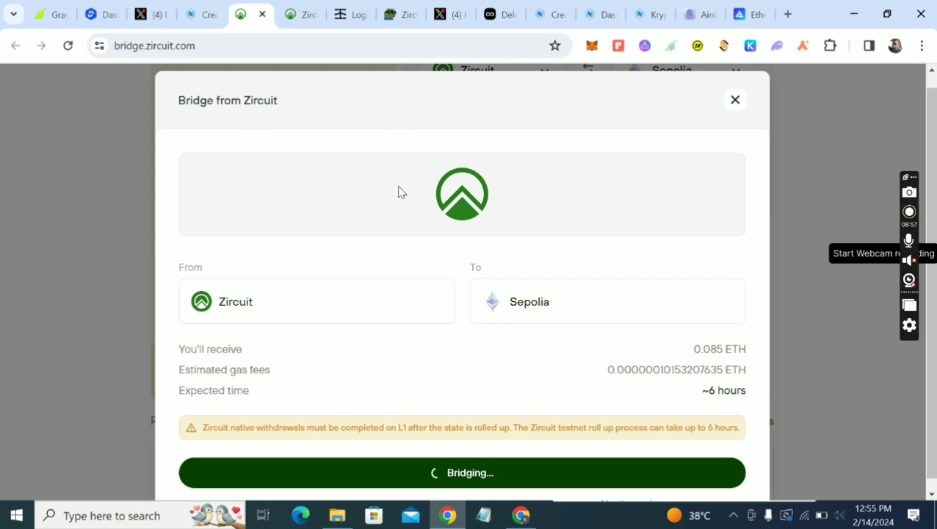
Step: Switch to the NFTs2Me drop collection page and check the connected network in its testnet list
left_click(196, 12)
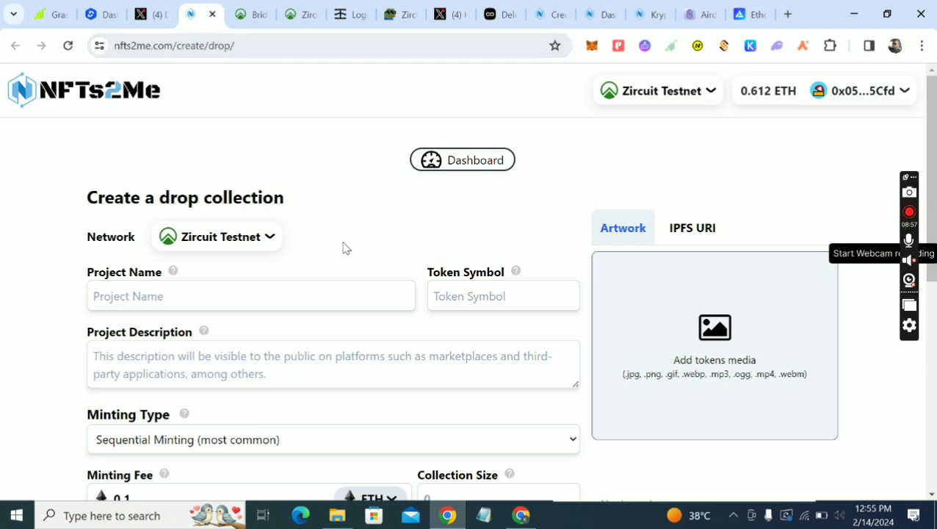
left_click(666, 98)
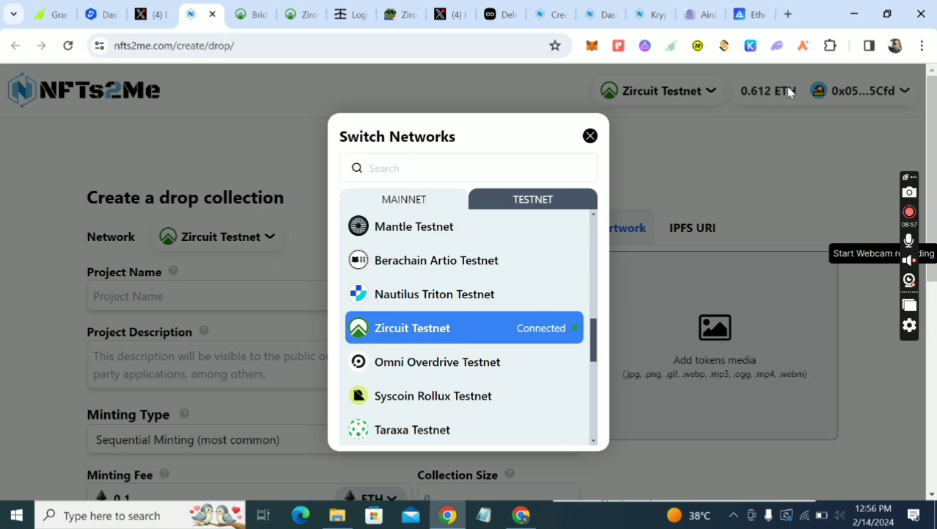
left_click(743, 179)
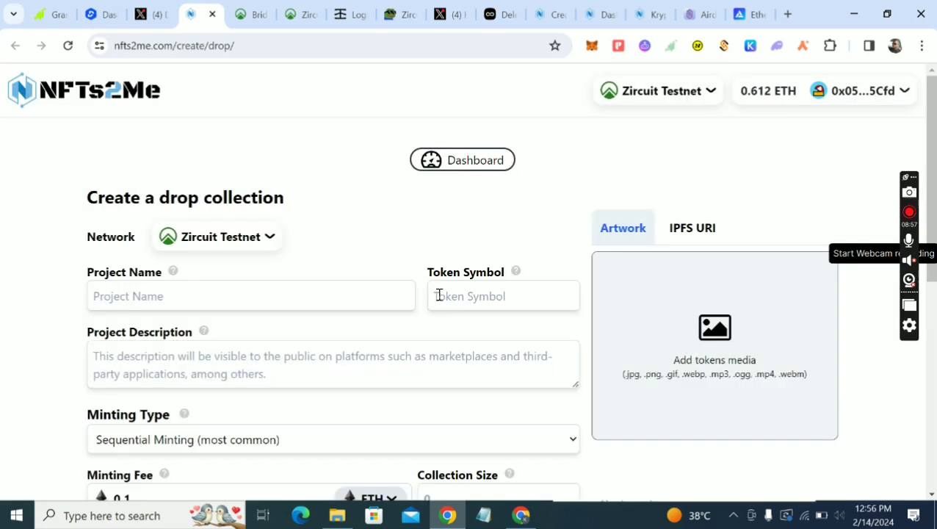
Step: Fill in the drop collection's project name with the suggested entry "Cryptotalking"
scroll(439, 293, "down", 3)
scroll(440, 300, "up", 3)
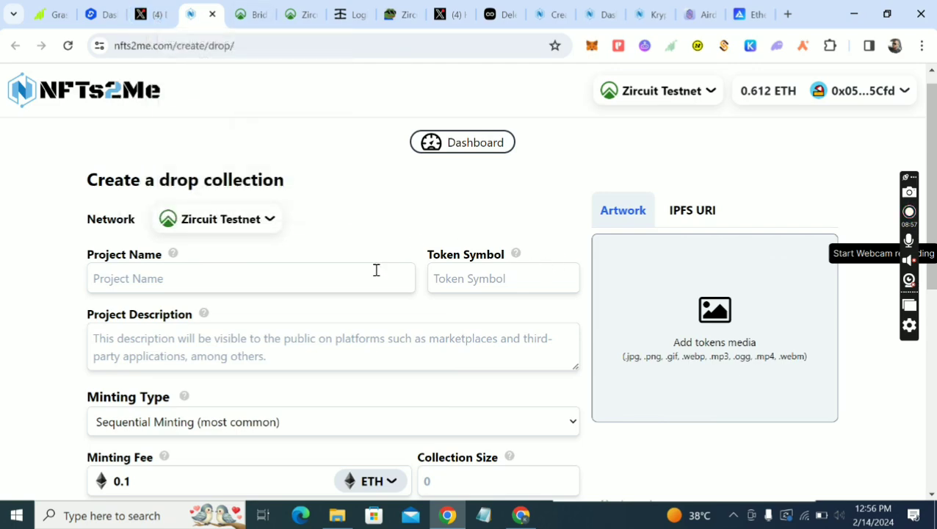
scroll(479, 311, "down", 3)
scroll(479, 309, "up", 3)
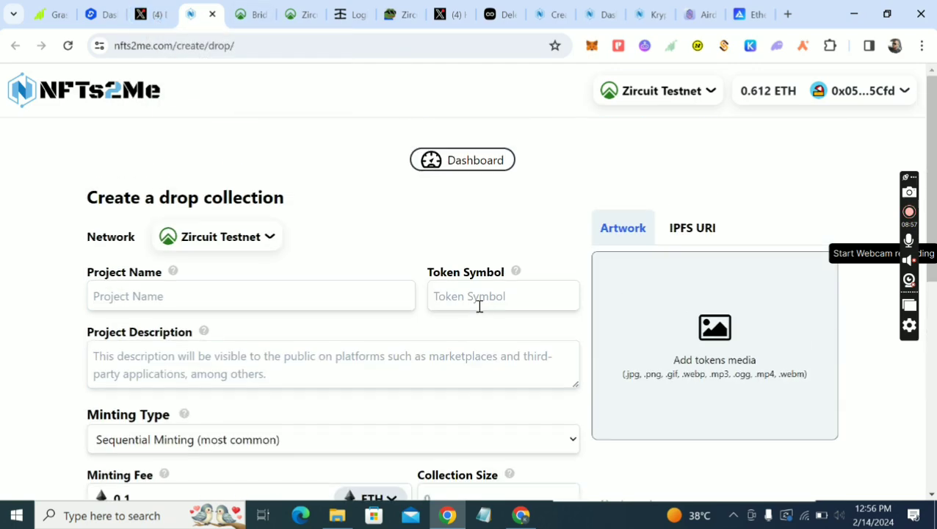
scroll(360, 301, "down", 3)
scroll(360, 304, "up", 3)
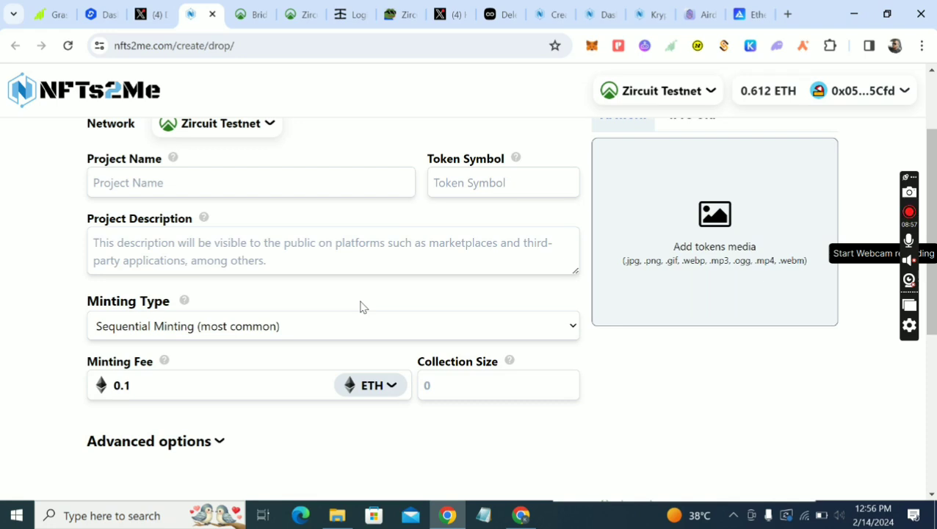
left_click(186, 230)
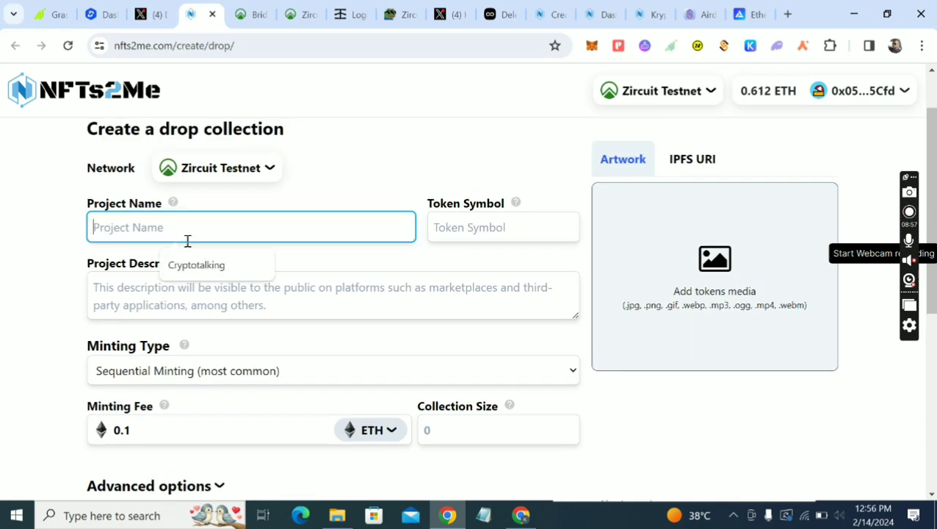
left_click(203, 264)
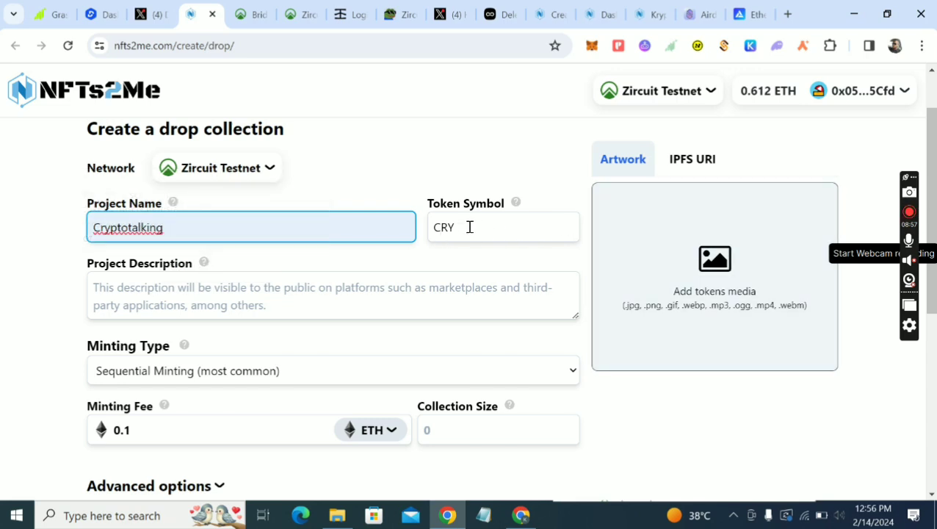
Step: Begin the project description with "Cry" and change the project name's spelling to "Kryptotalking"
left_click(376, 293)
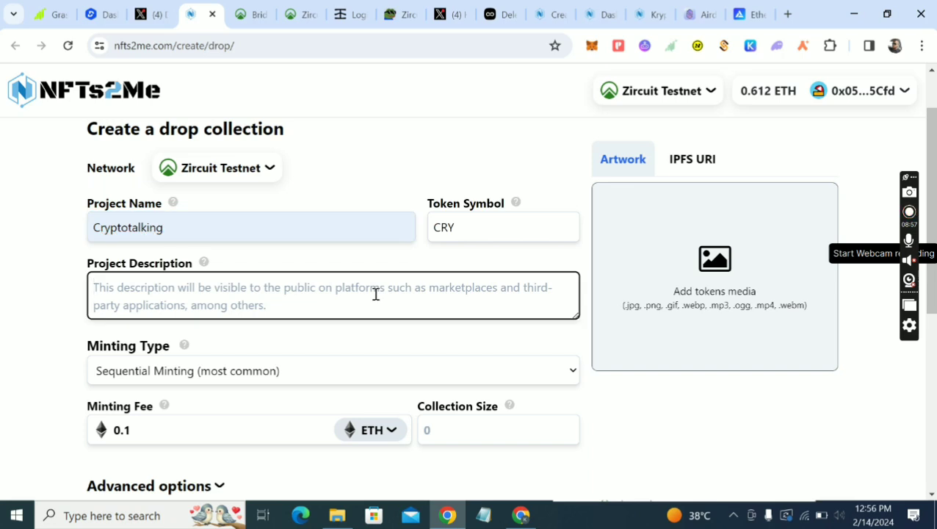
type("Cry")
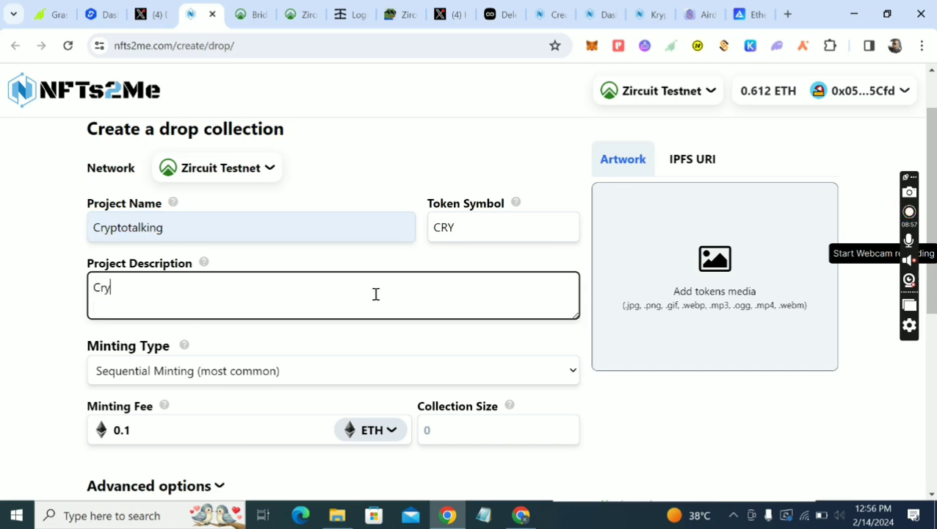
left_click(103, 227)
key("BackSpace")
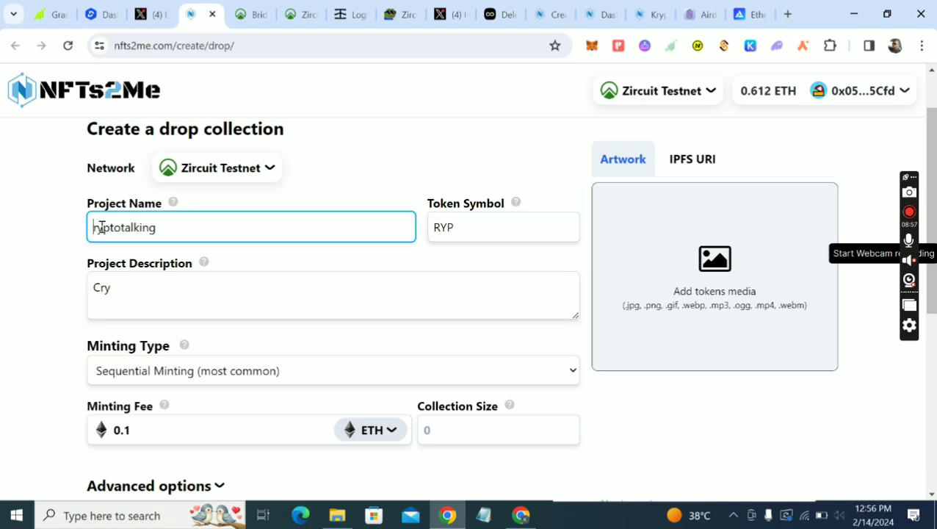
type("K")
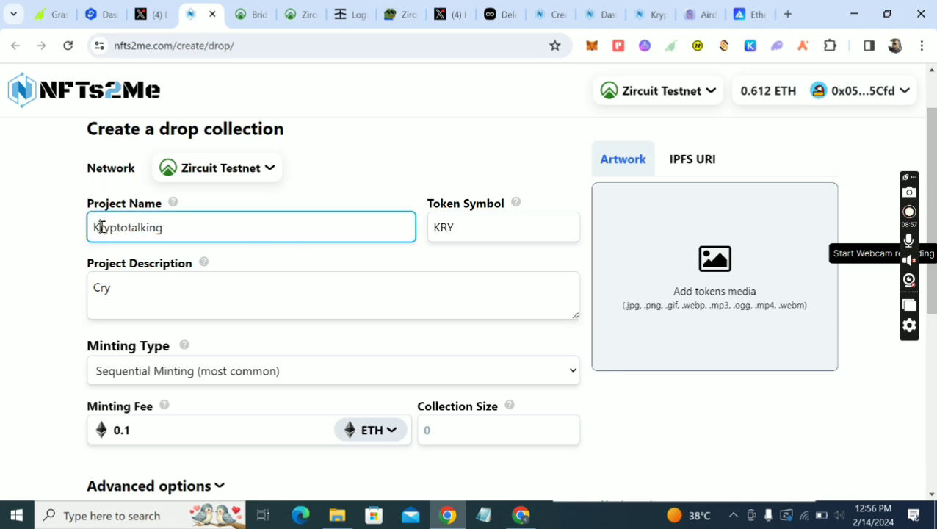
Step: Replace the project description with "This would bring crypto to your doorstep"
left_click(145, 290)
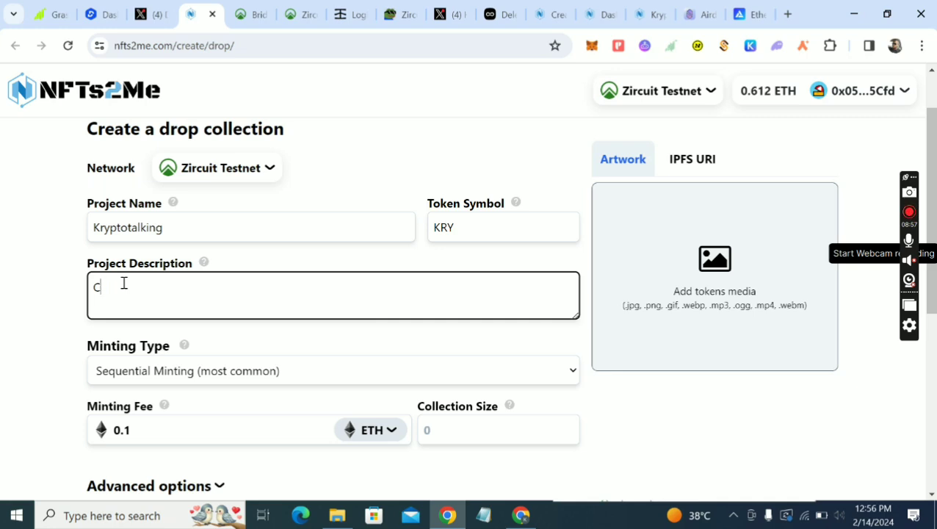
key("BackSpace")
type("TH")
type("his w")
type("ould ")
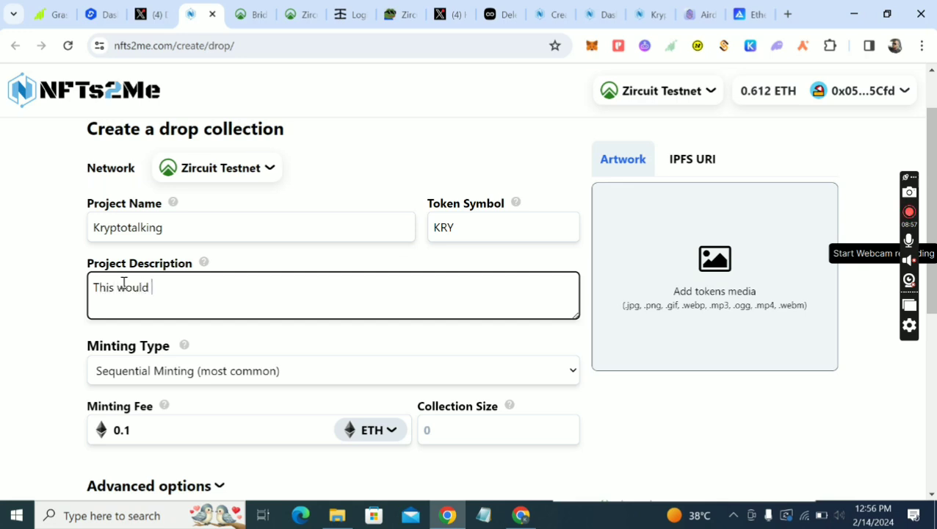
type("bring crypto y")
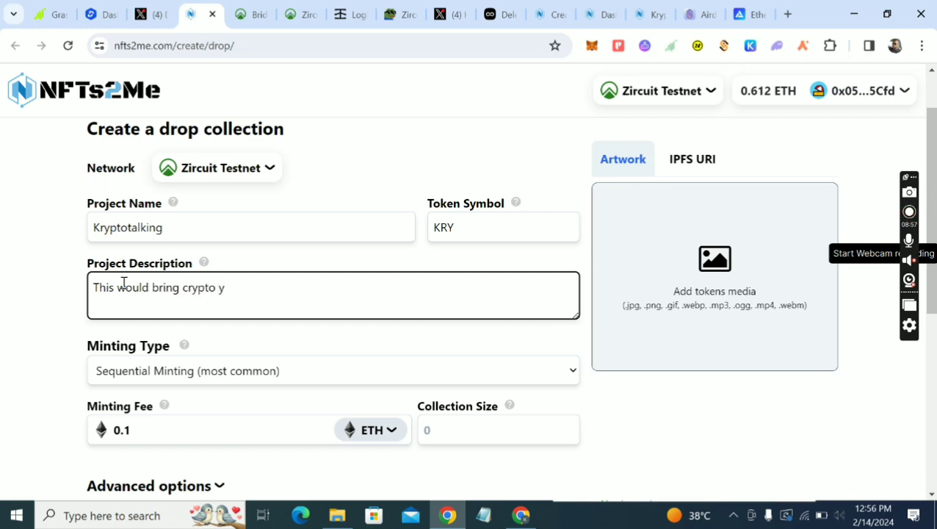
key("BackSpace")
type("to your doors")
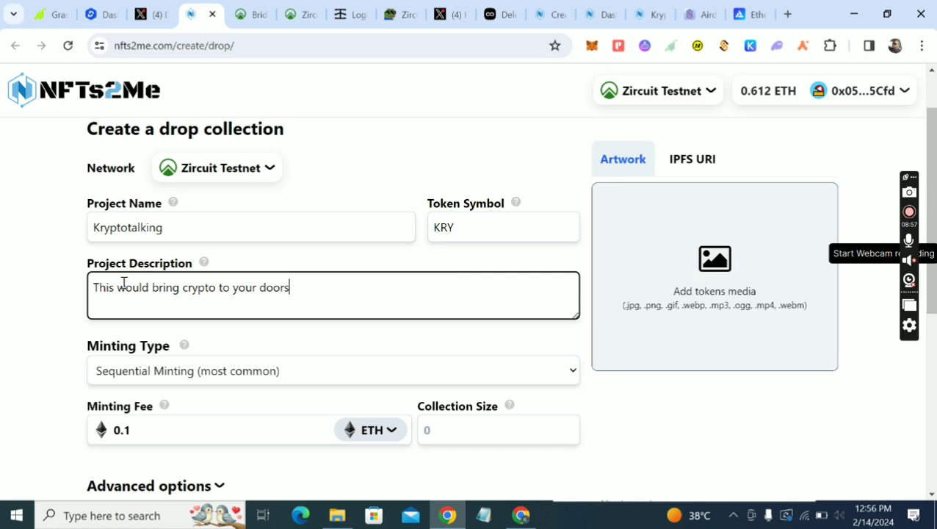
type("tep an devel")
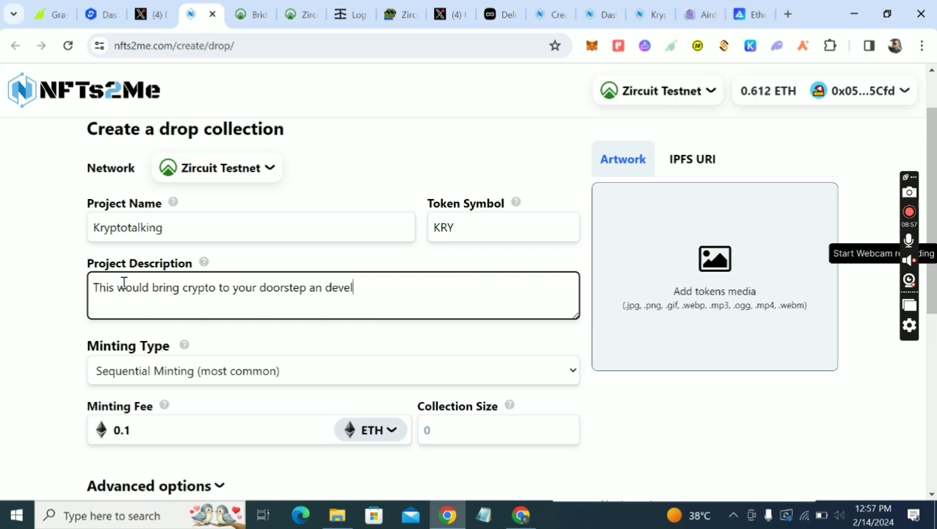
type("p")
key("BackSpace")
key("BackSpace")
key("BackSpace")
key("BackSpace")
key("BackSpace")
Step: Set the drop collection's minting fee to 0.001 ETH
scroll(124, 283, "down", 1)
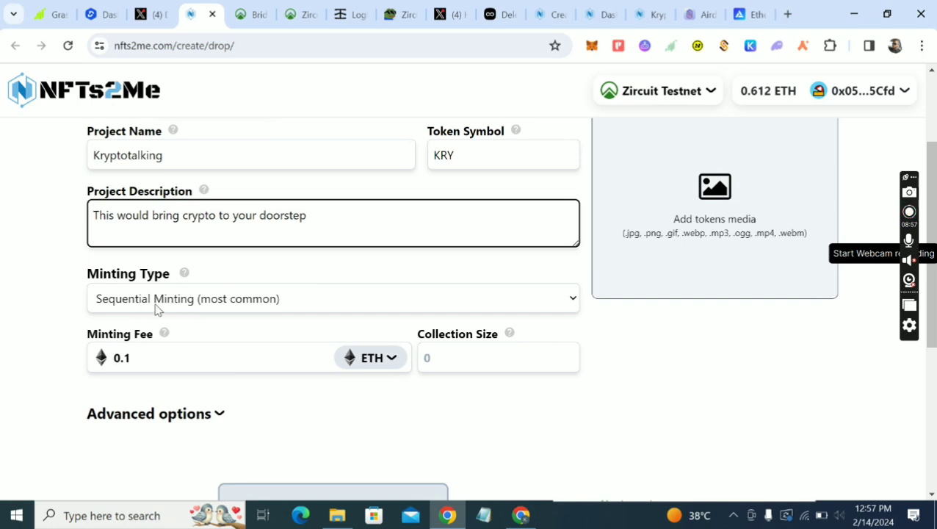
left_click(125, 359)
type("0.001")
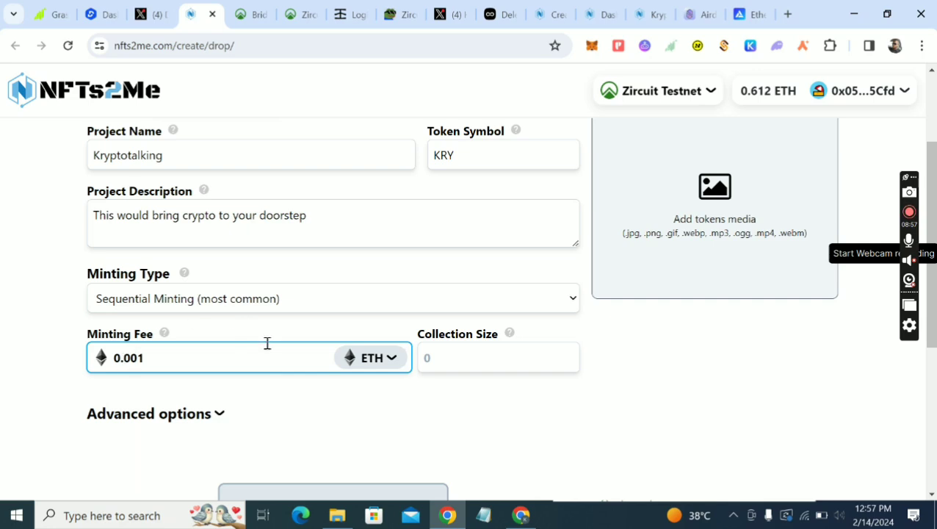
scroll(267, 343, "up", 2)
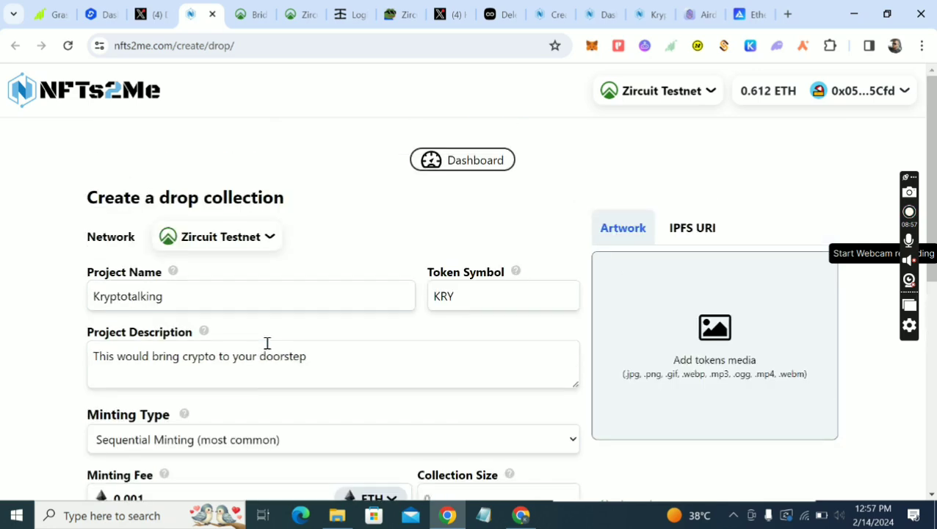
scroll(267, 343, "down", 2)
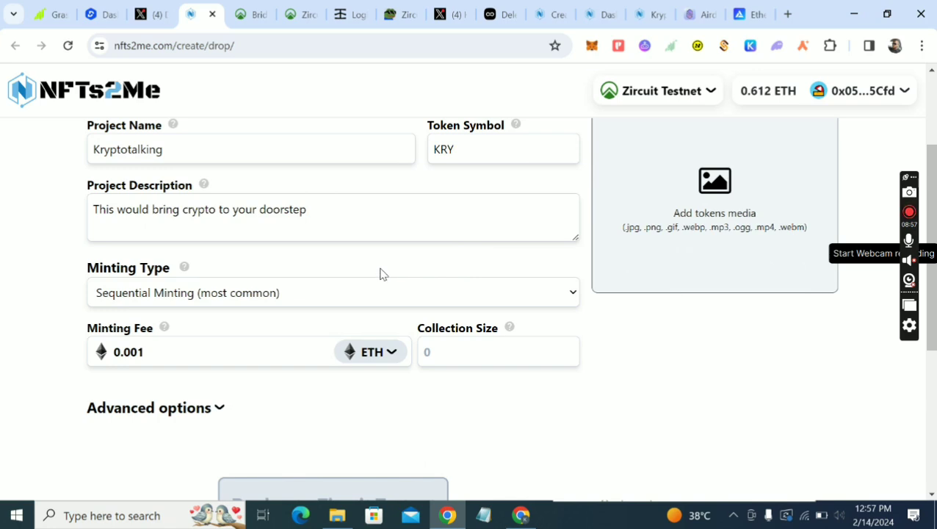
scroll(381, 274, "up", 1)
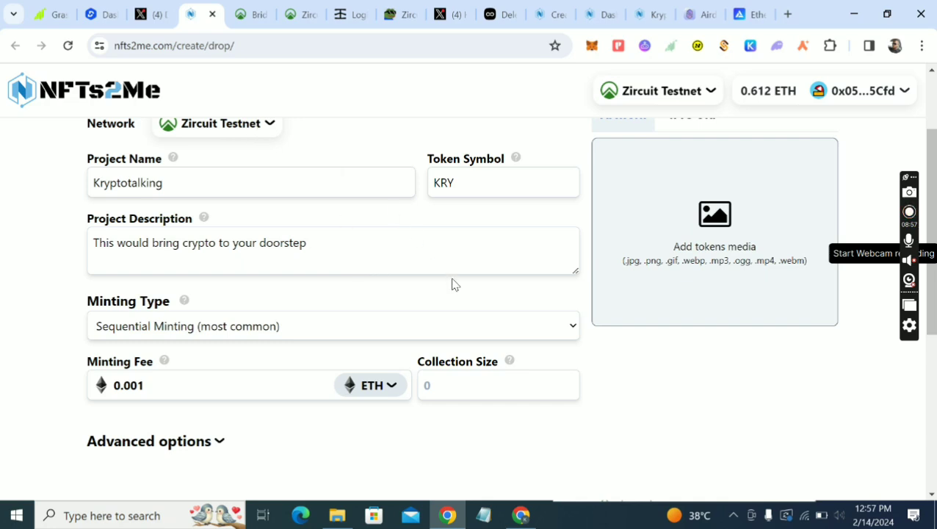
scroll(453, 286, "down", 2)
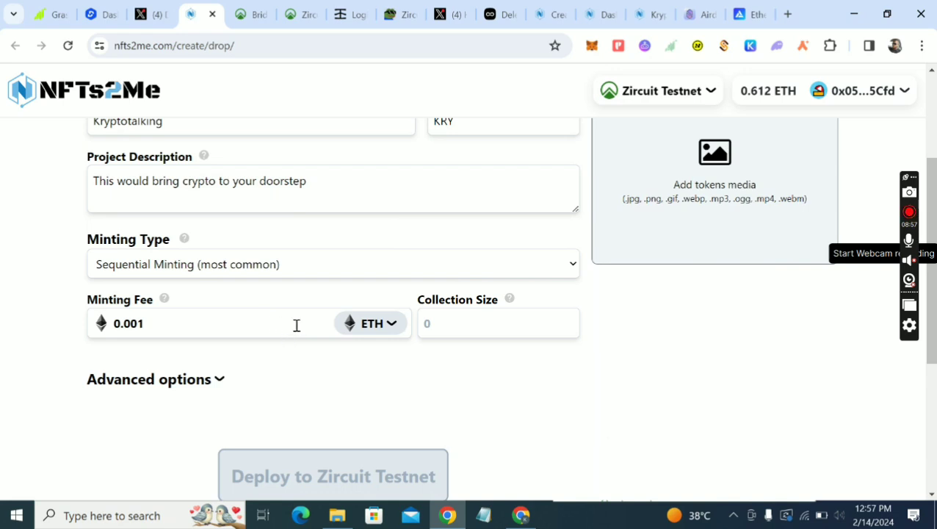
left_click(138, 323)
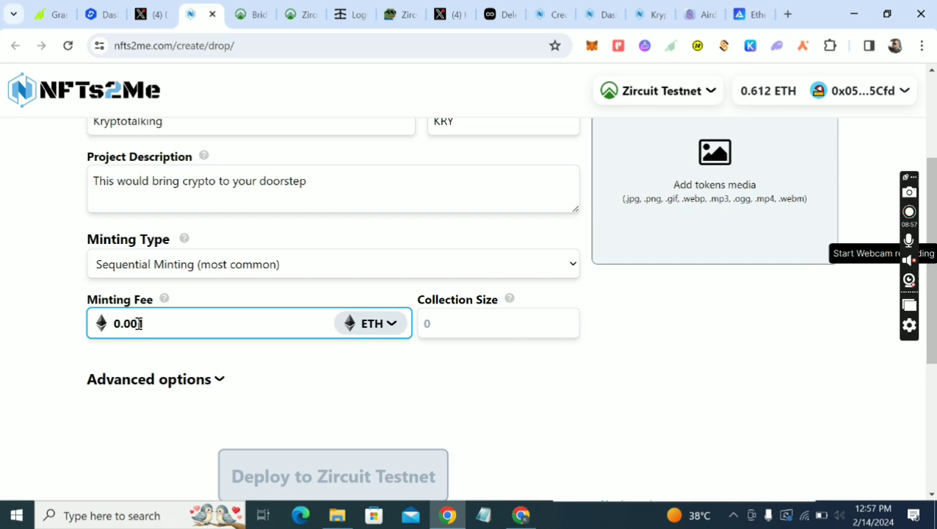
type("0")
key("BackSpace")
left_click(451, 324)
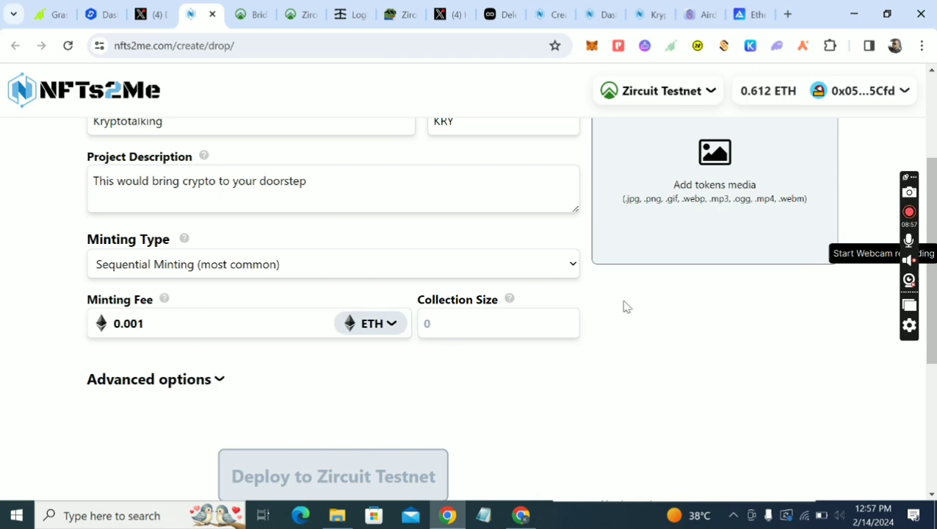
Step: Add the image file "chief" from Downloads as the drop collection's token media
scroll(683, 254, "up", 2)
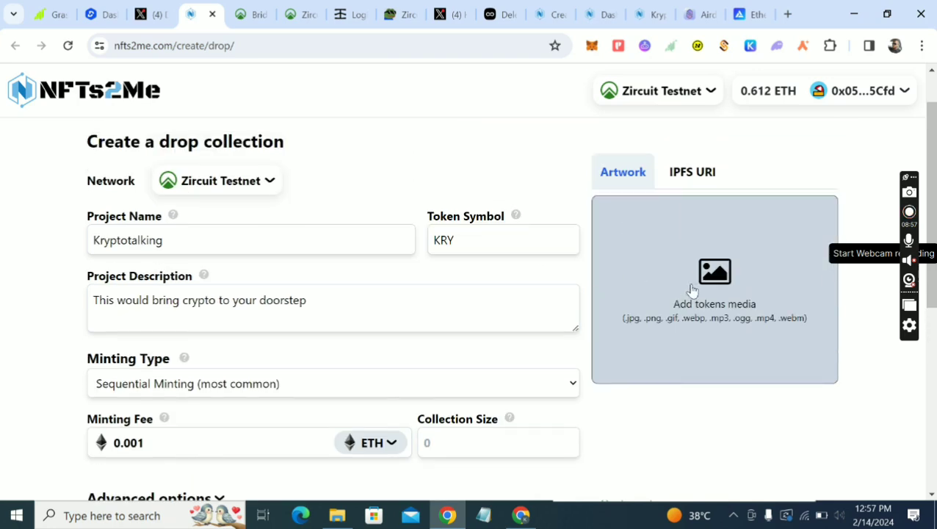
left_click(614, 331)
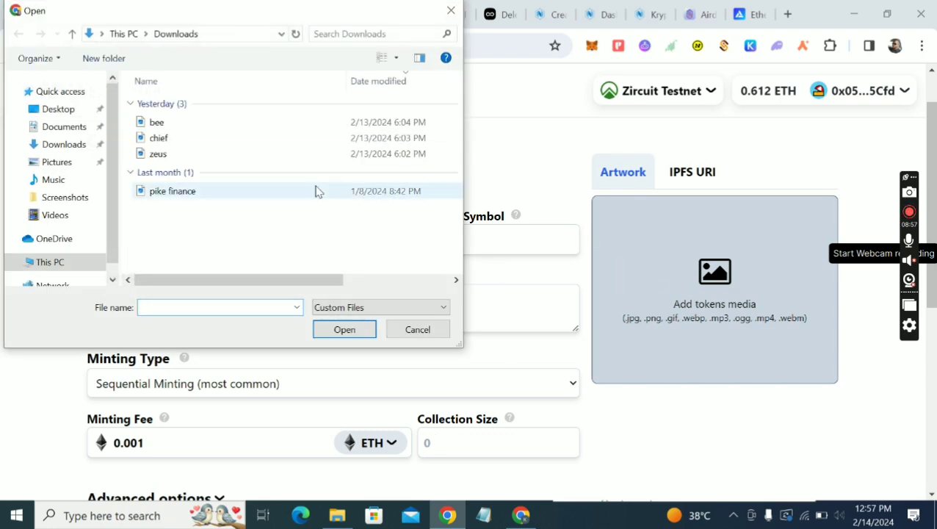
left_click(300, 145)
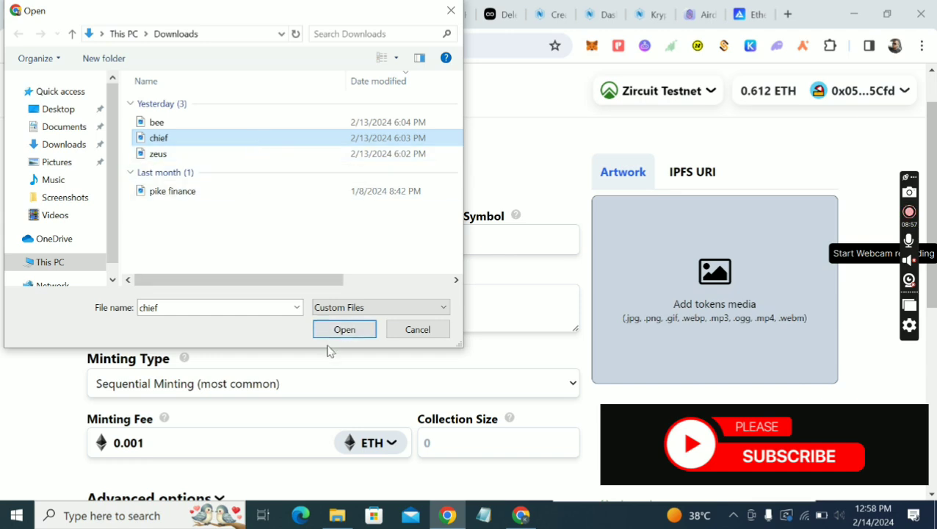
left_click(345, 329)
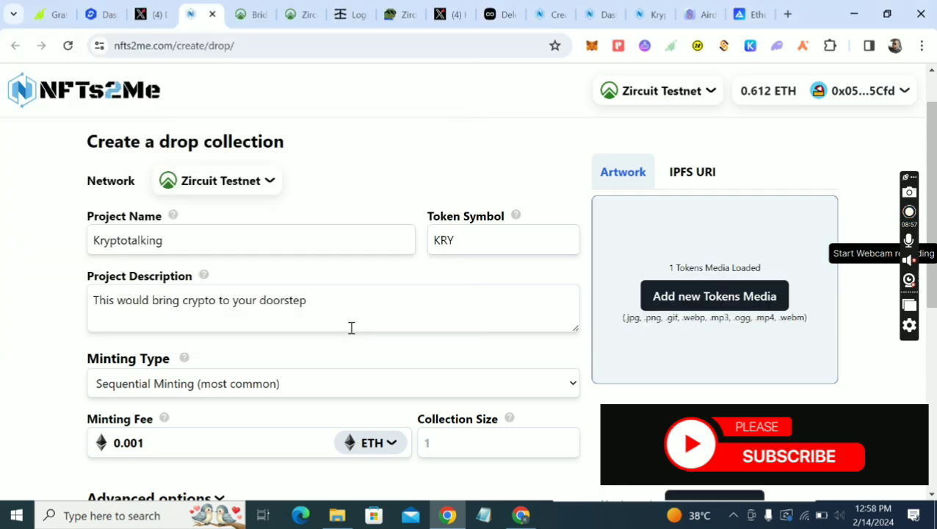
Step: Add a second copy of the "chief" image to the collection's token media
scroll(716, 294, "down", 2)
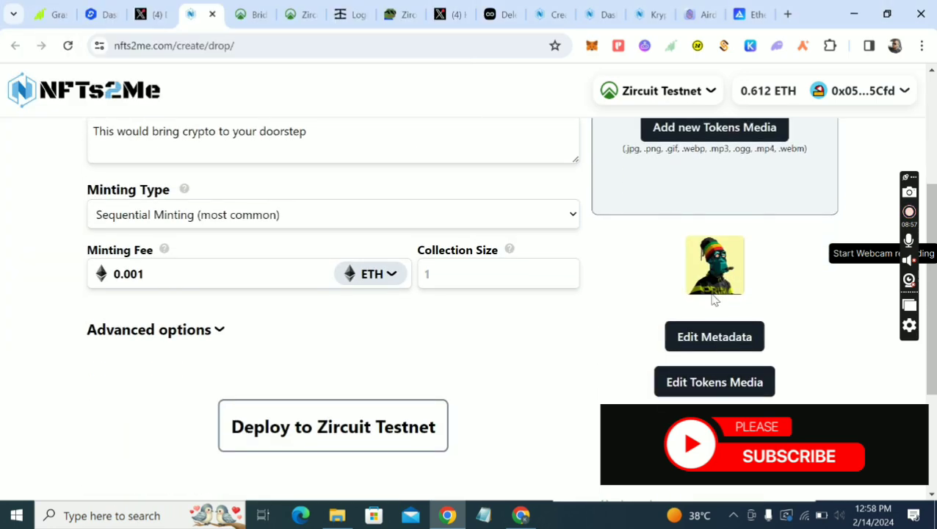
scroll(625, 330, "up", 1)
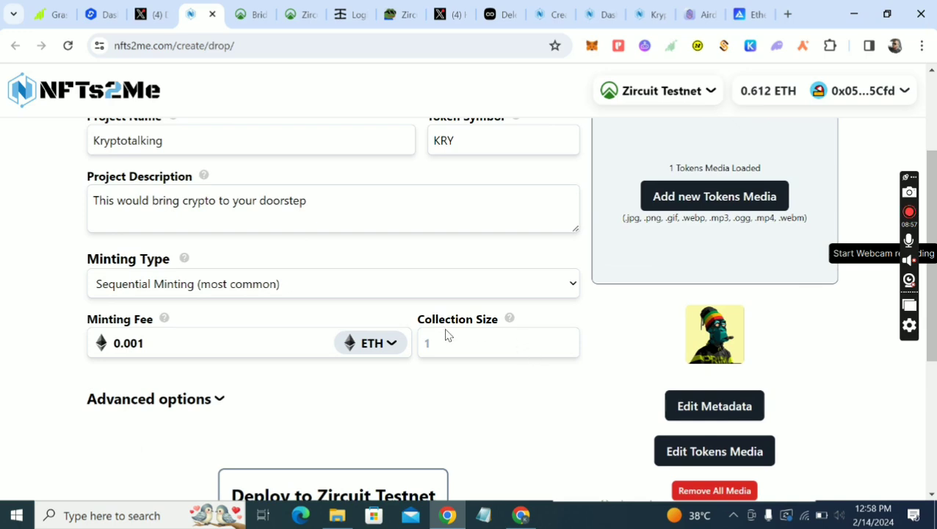
scroll(696, 306, "up", 1)
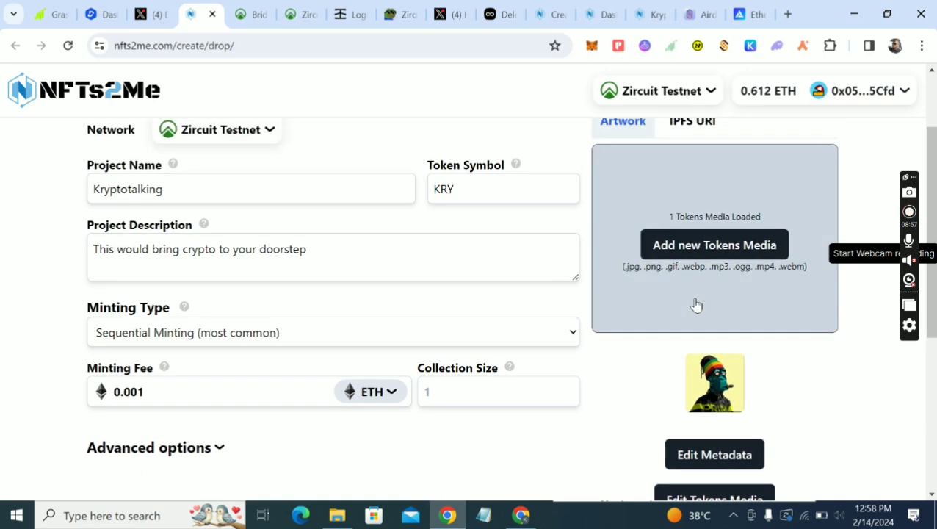
left_click(719, 244)
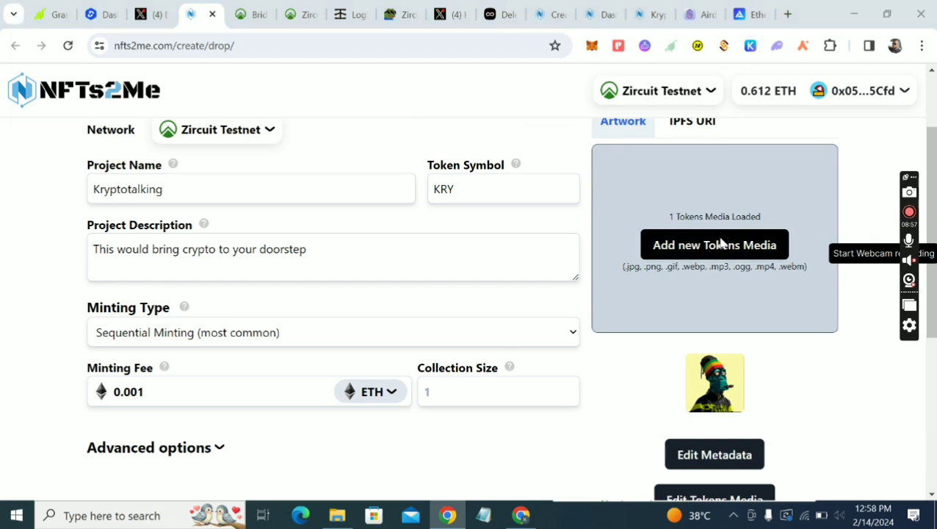
left_click(402, 139)
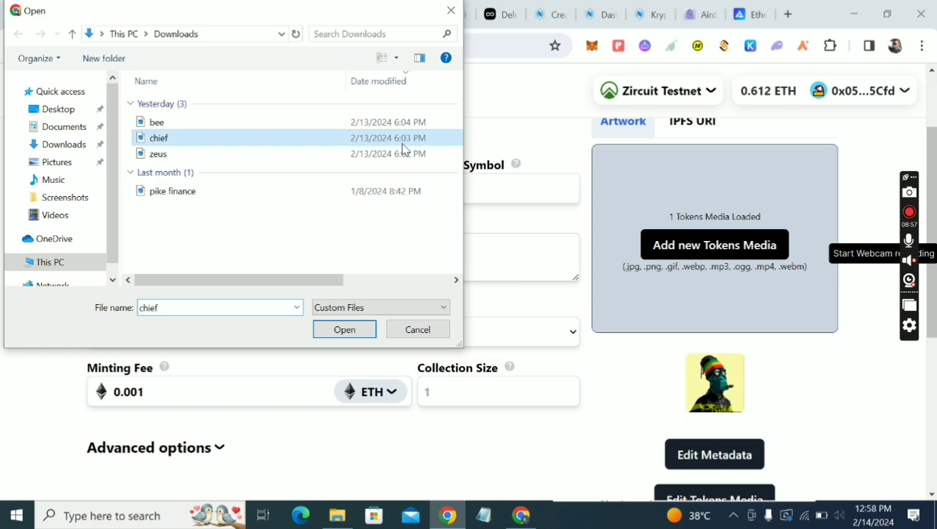
right_click(402, 142)
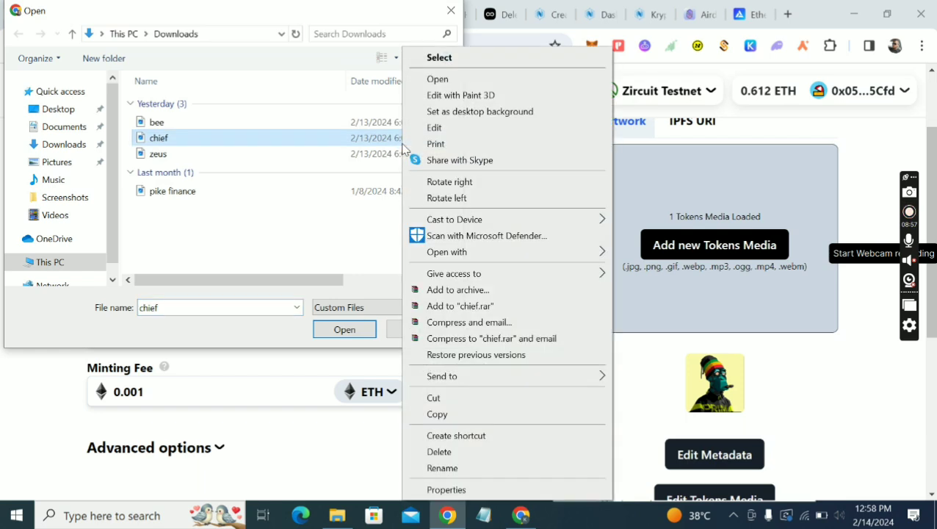
left_click(362, 142)
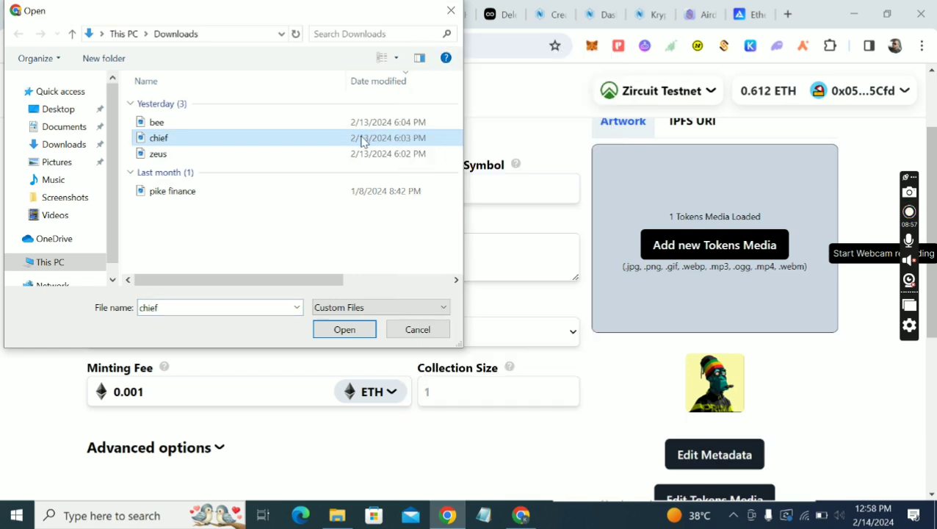
left_click(345, 329)
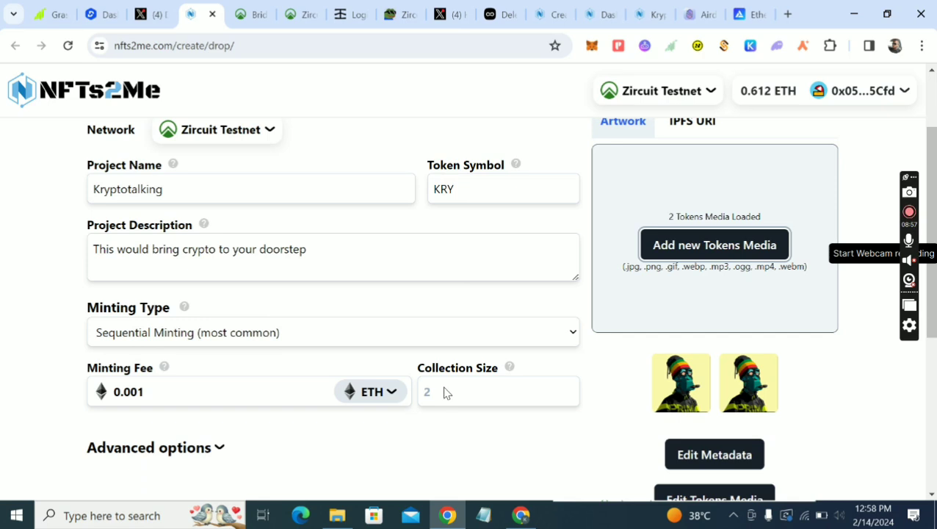
Step: Add the "chief" image three more times so the collection holds five token media items
left_click(721, 250)
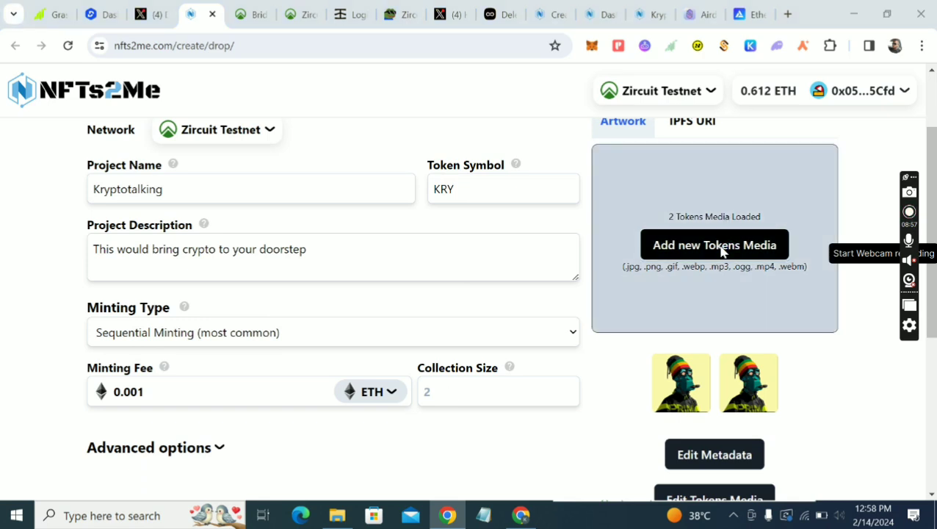
left_click(364, 139)
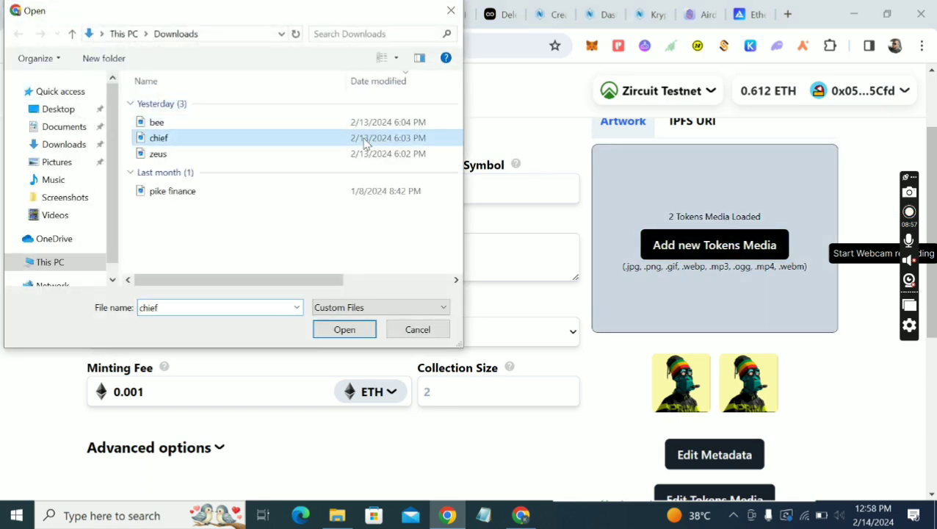
left_click(350, 332)
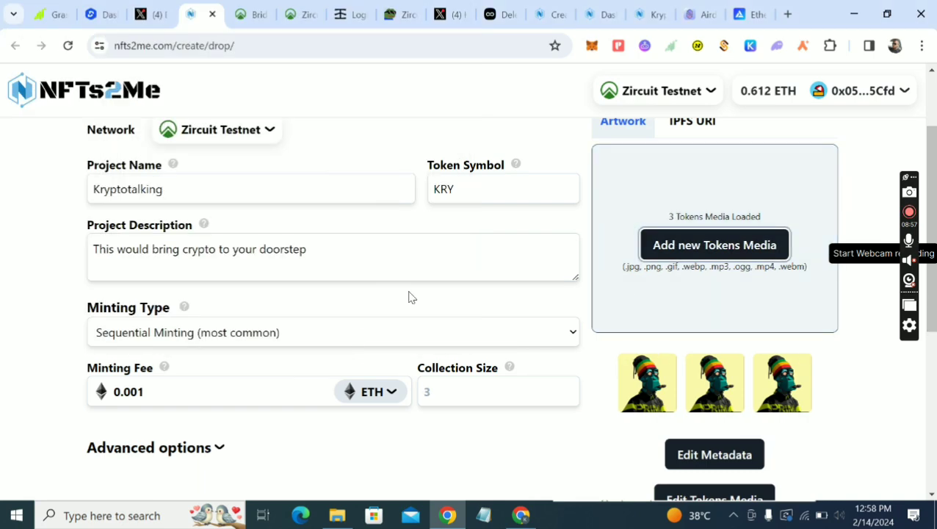
left_click(691, 244)
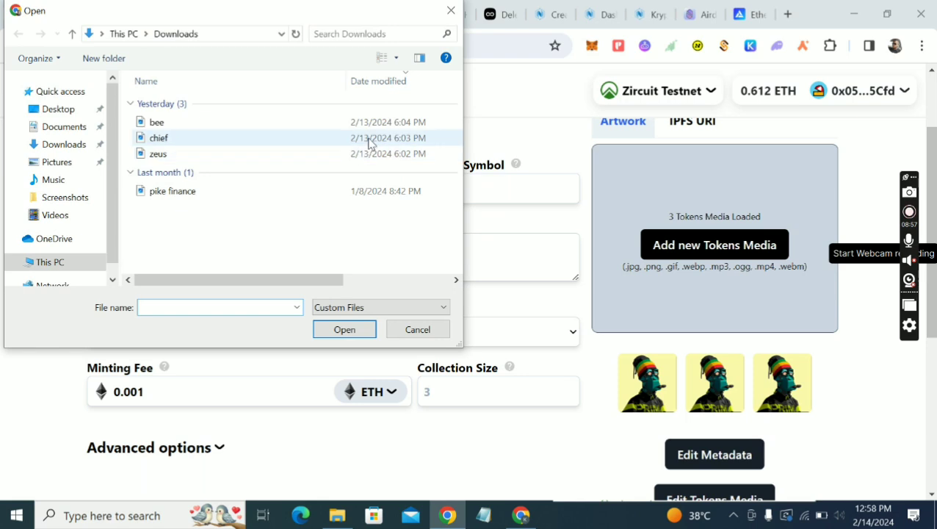
left_click(370, 143)
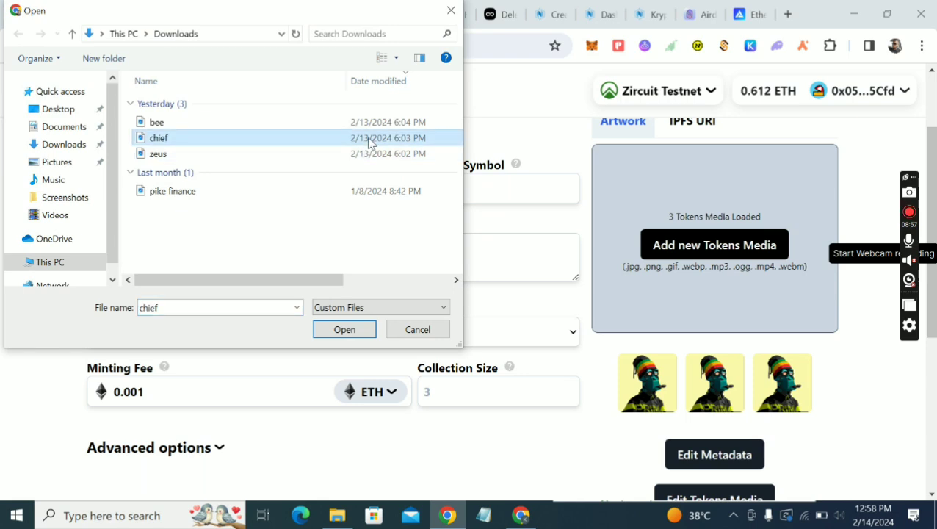
left_click(366, 329)
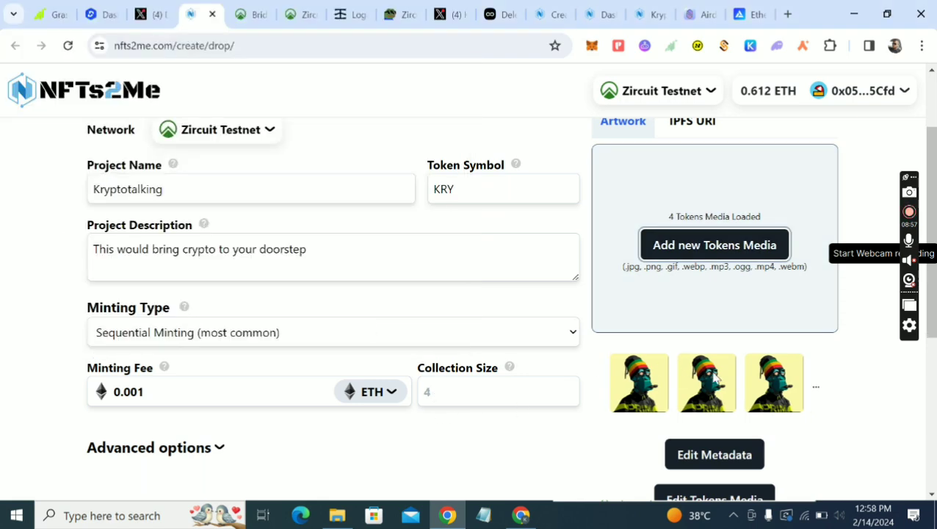
left_click(702, 256)
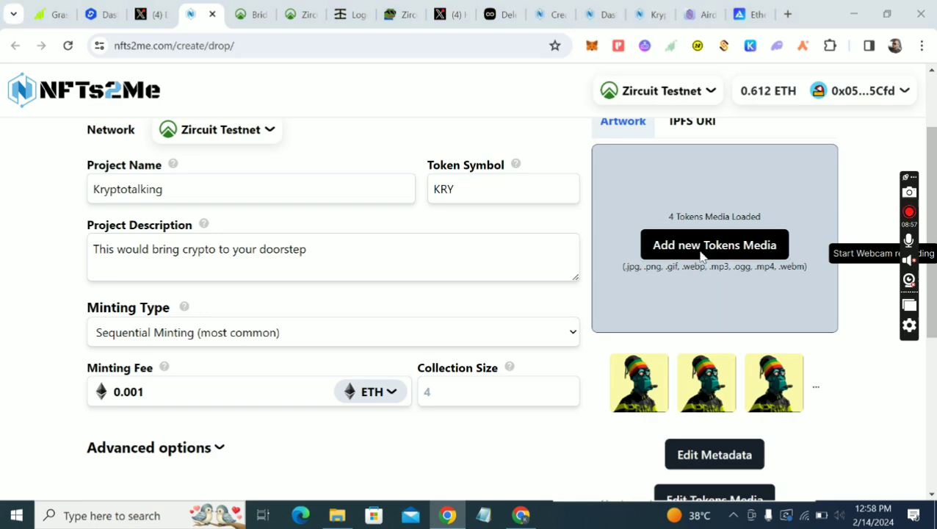
left_click(349, 142)
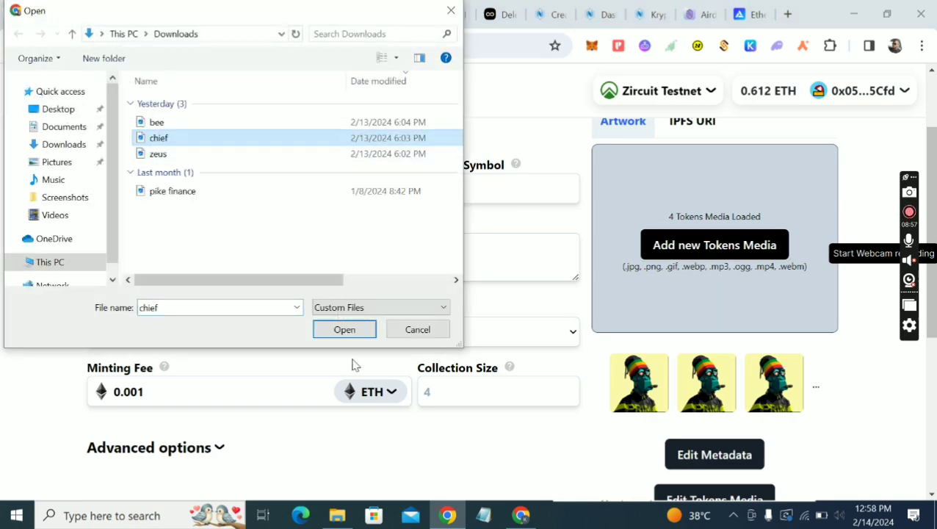
left_click(363, 335)
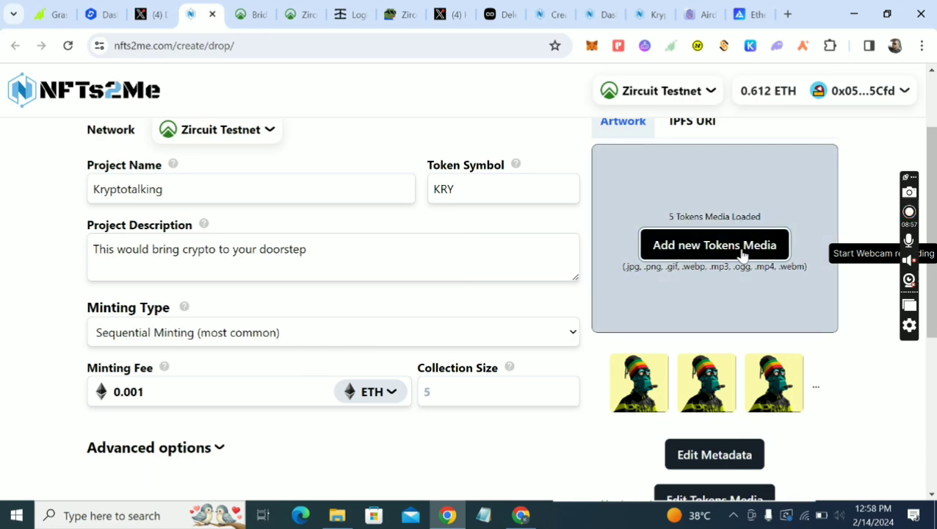
Step: Deploy the Kryptotalking drop collection to Zircuit Testnet and approve the contract transaction in MetaMask
scroll(742, 253, "down", 5)
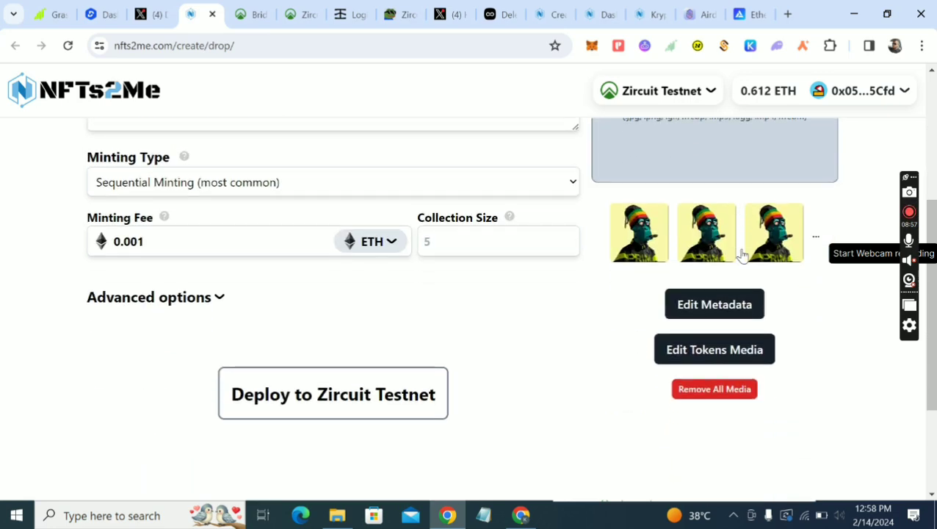
scroll(742, 253, "up", 1)
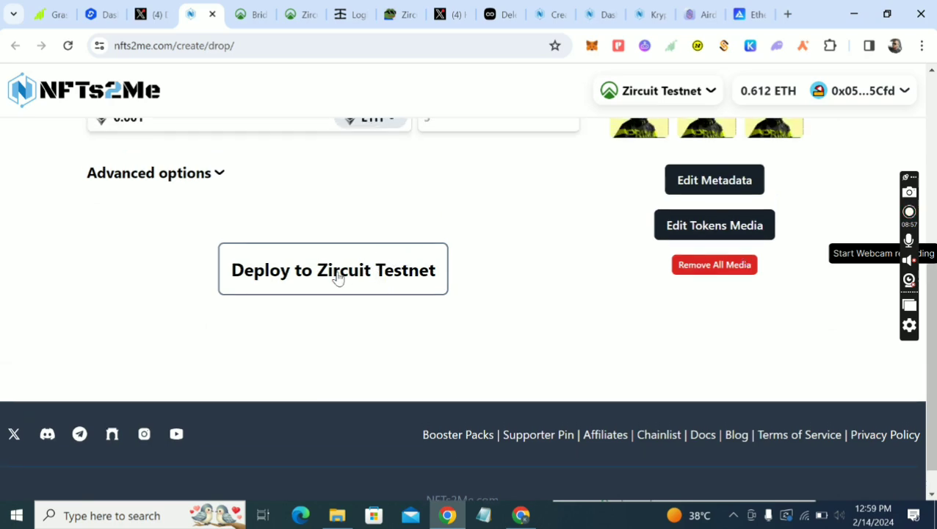
scroll(338, 276, "up", 2)
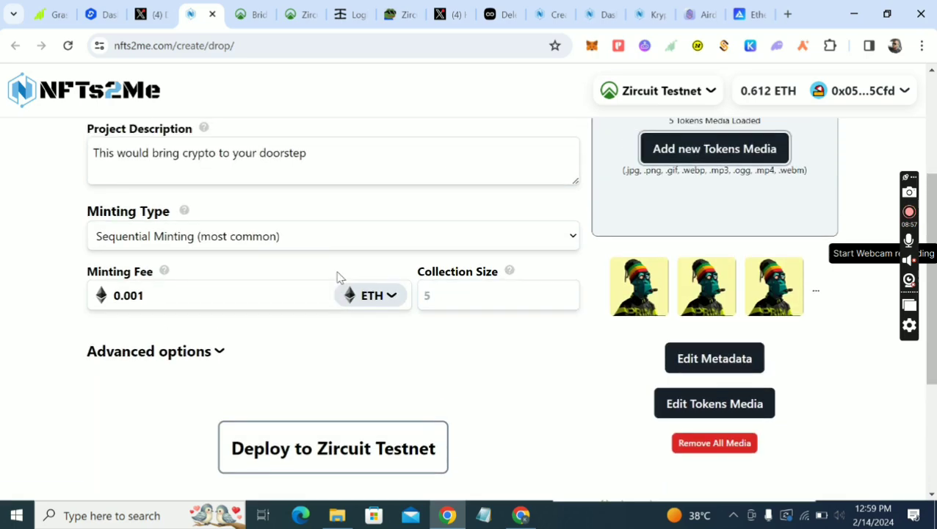
scroll(339, 277, "down", 3)
scroll(338, 277, "up", 2)
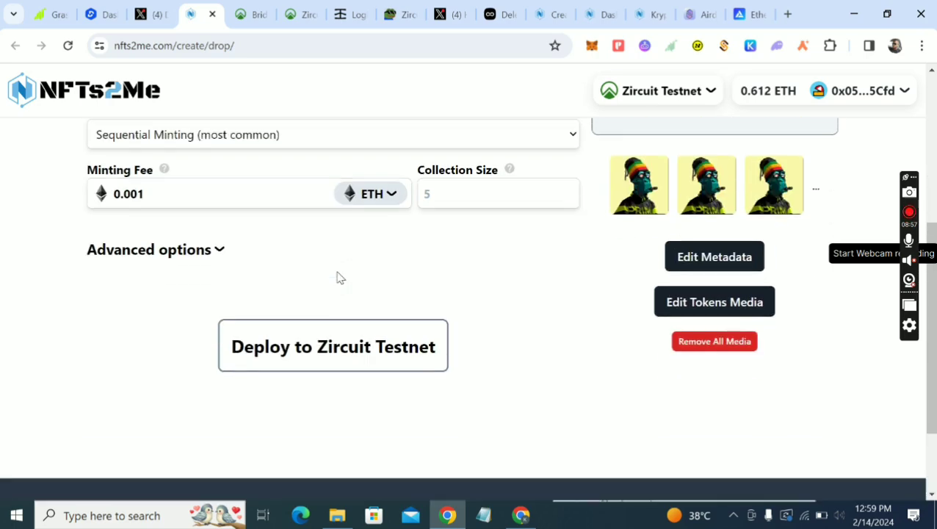
scroll(338, 277, "down", 2)
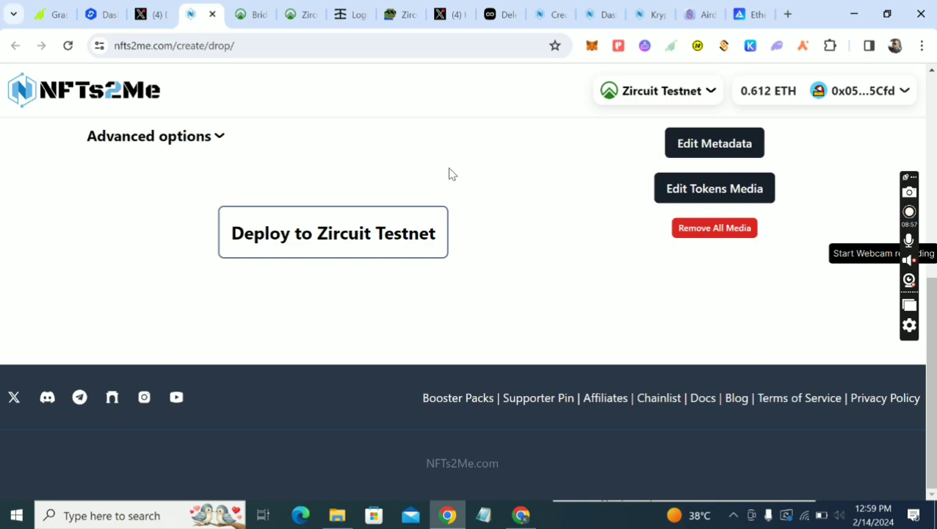
left_click(371, 234)
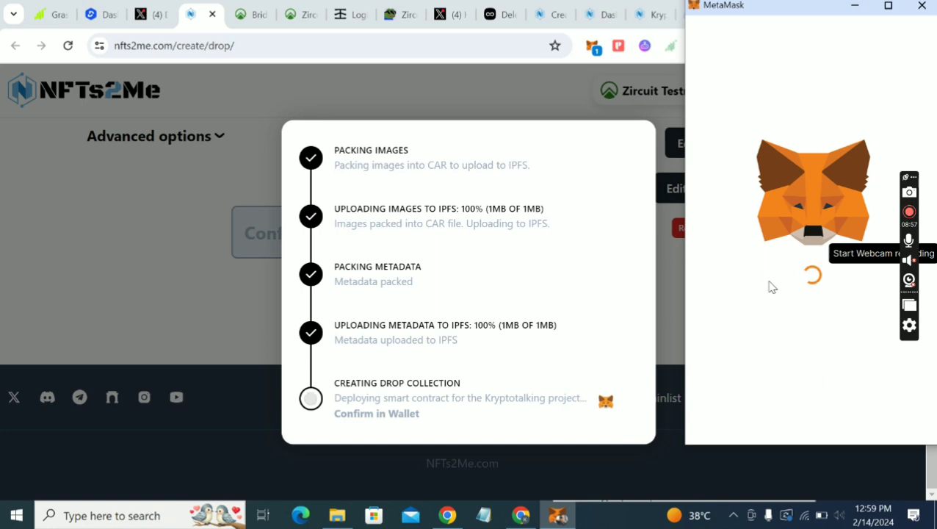
scroll(856, 341, "down", 2)
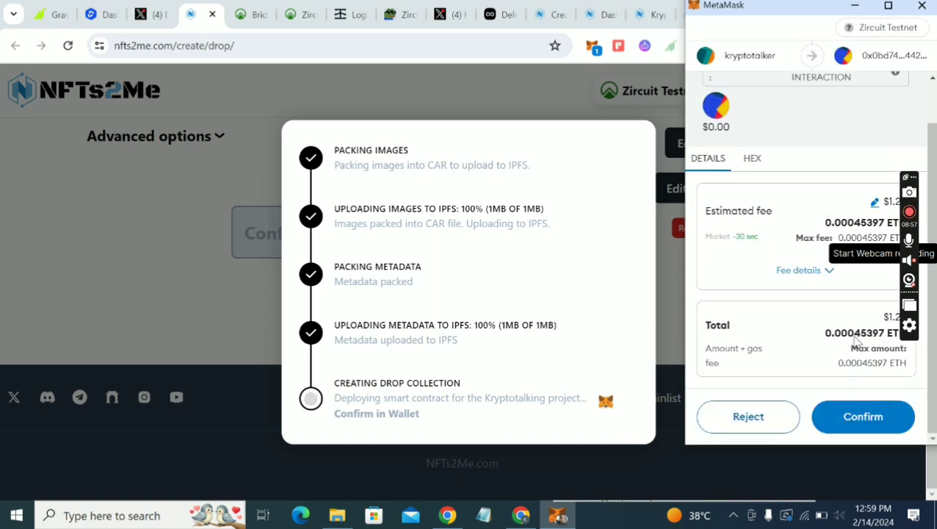
left_click(869, 419)
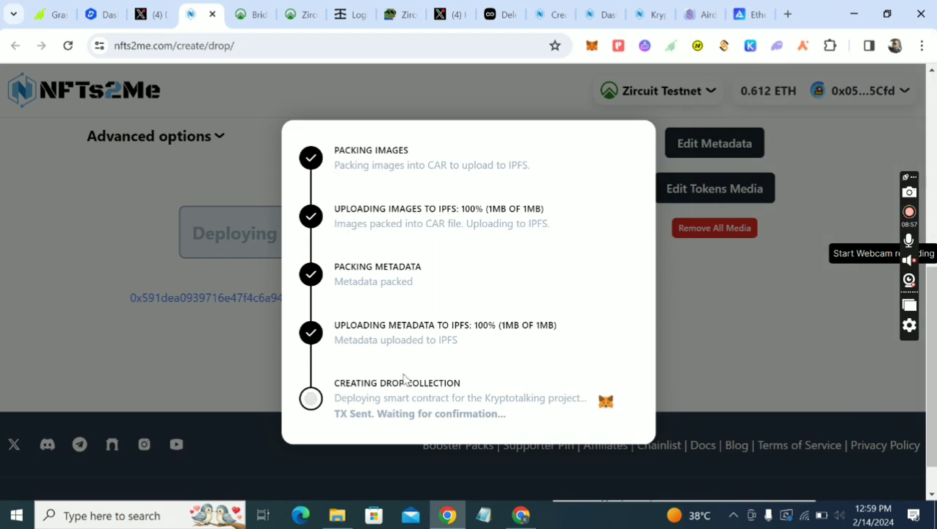
Step: Switch to the Zircuit bridge page and dismiss the bridge progress dialog to return to the bridging form
left_click(250, 16)
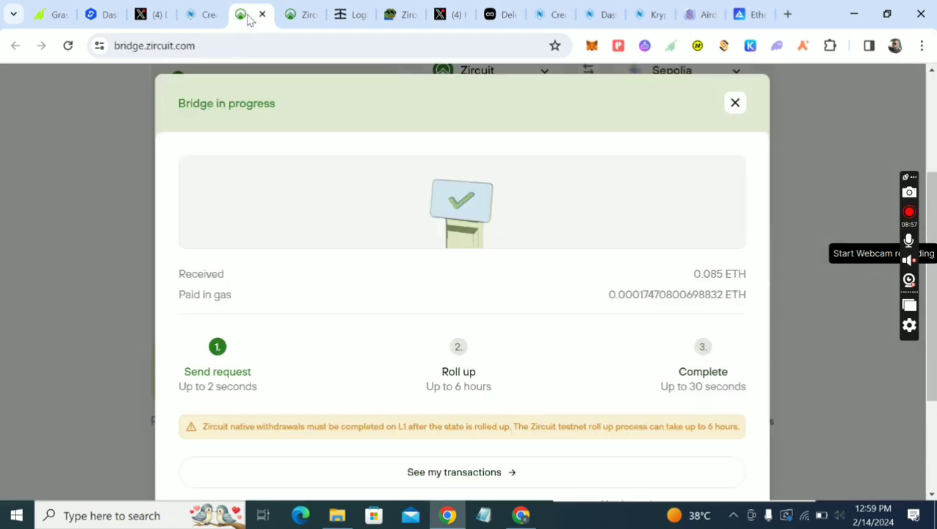
left_click(733, 103)
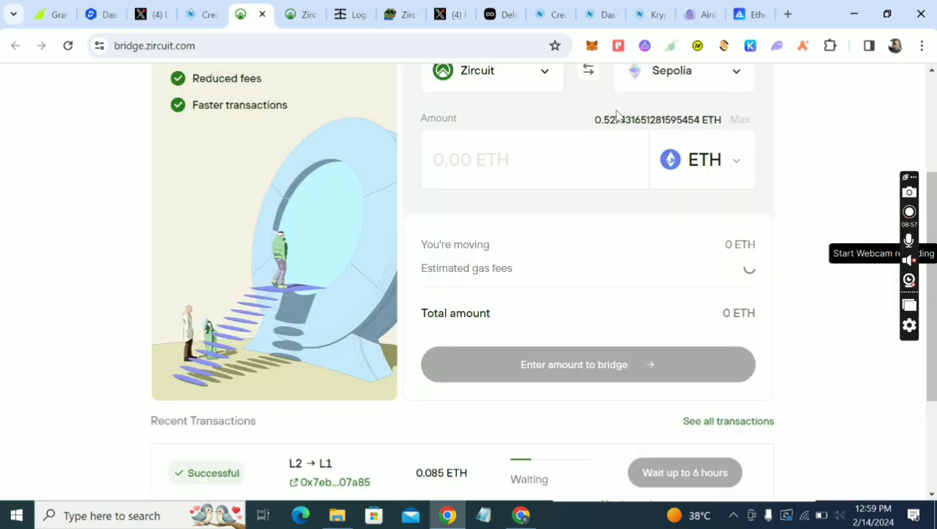
scroll(614, 116, "up", 2)
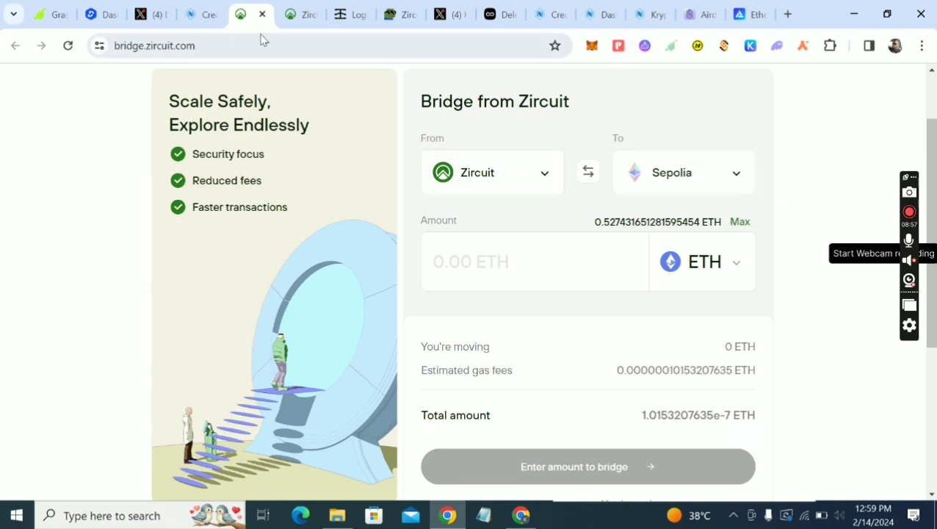
Step: Return to the NFTs2Me drop creation page and examine the deployed project's details and recommended follow-up items
left_click(187, 15)
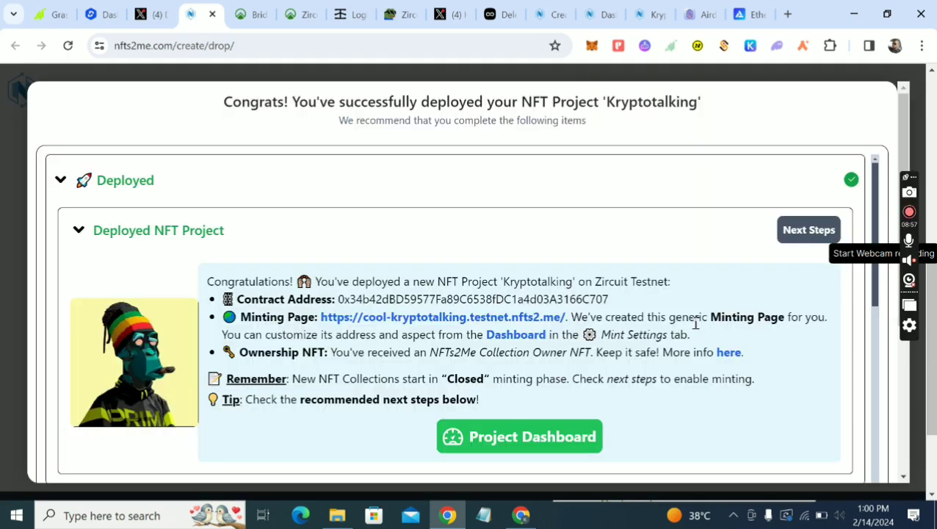
scroll(696, 326, "down", 3)
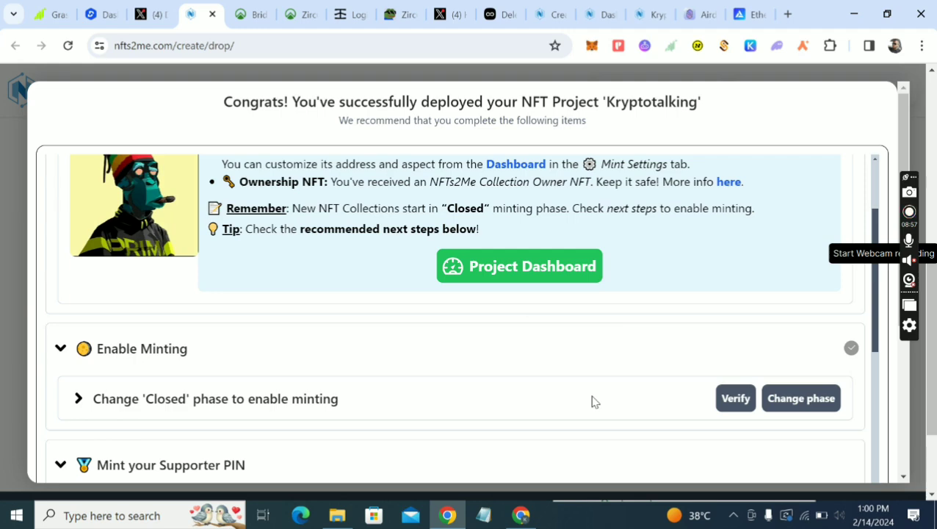
scroll(593, 402, "down", 5)
scroll(600, 355, "down", 3)
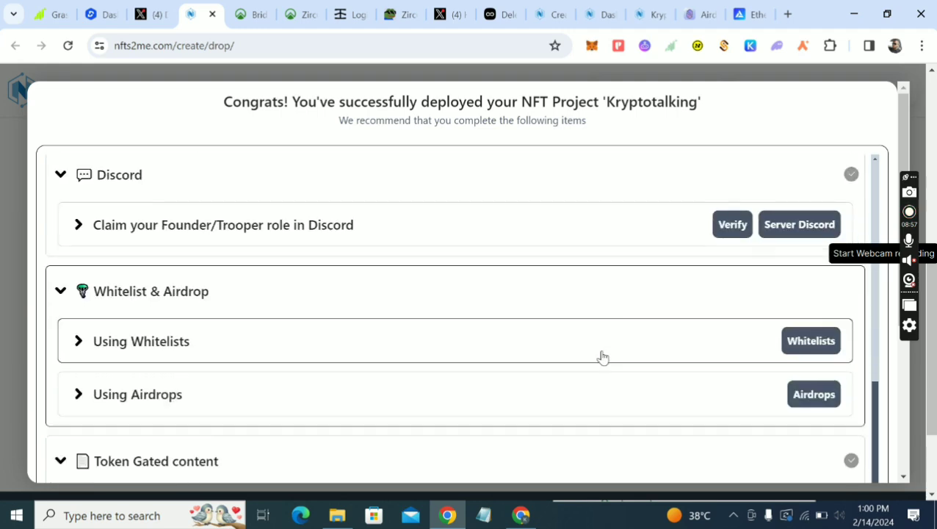
Step: Look through the whitelist, airdrop, token-gated content and email recommendations for the deployed Kryptotalking project
scroll(603, 357, "down", 8)
scroll(602, 357, "up", 6)
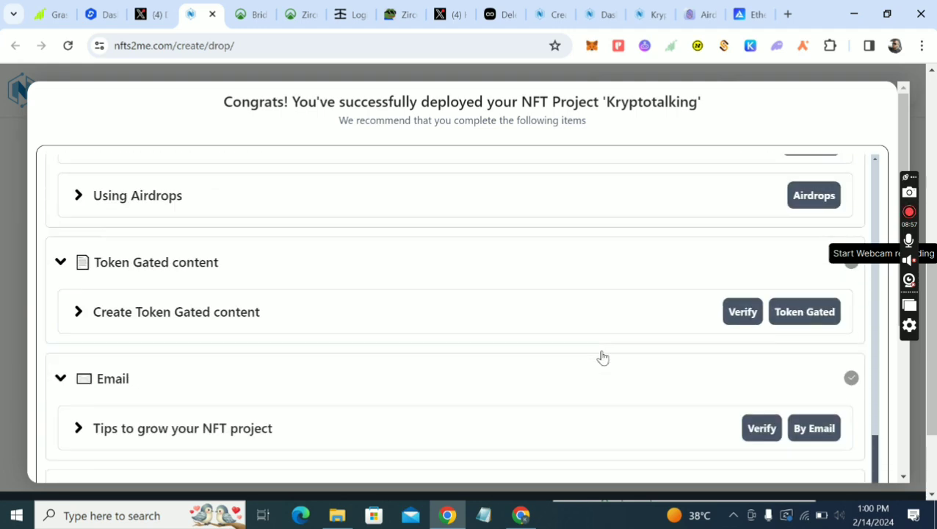
scroll(602, 357, "up", 12)
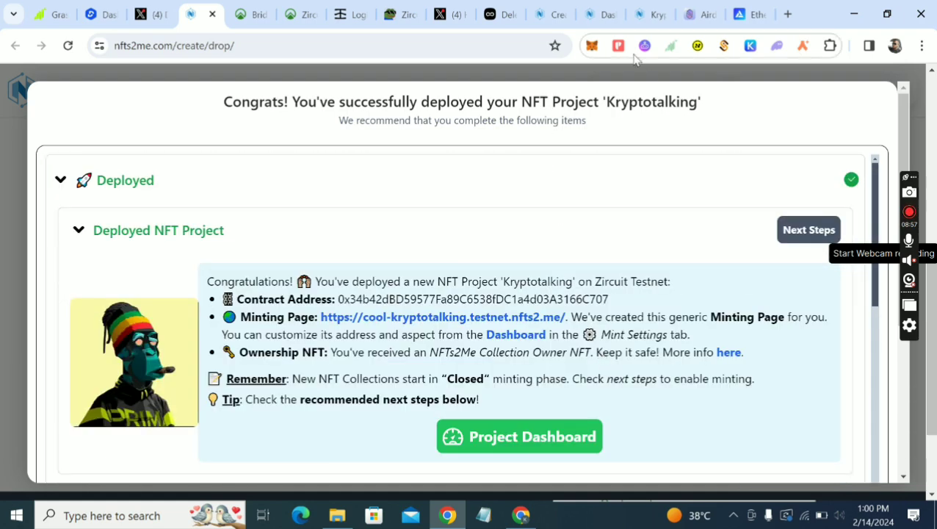
Step: Switch to the Kryptotalking minting page and review its collection details and mint form
left_click(632, 12)
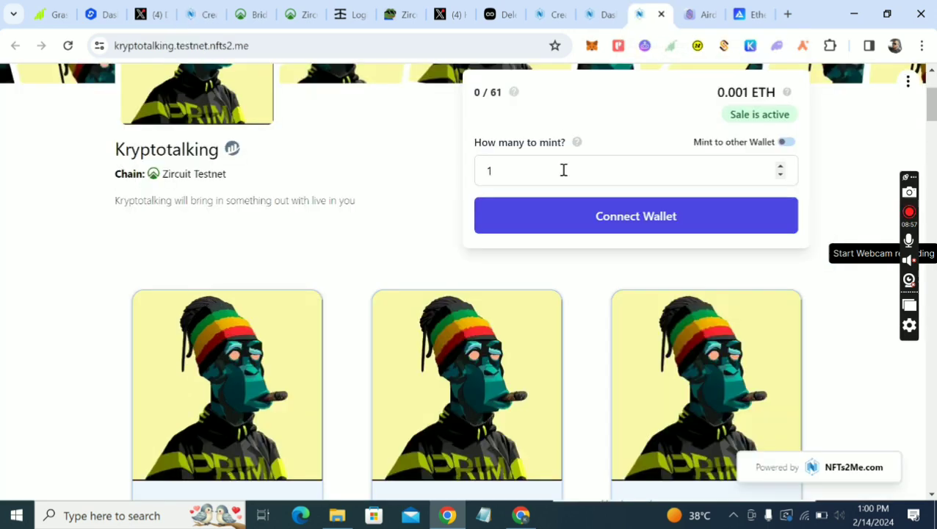
scroll(563, 169, "up", 2)
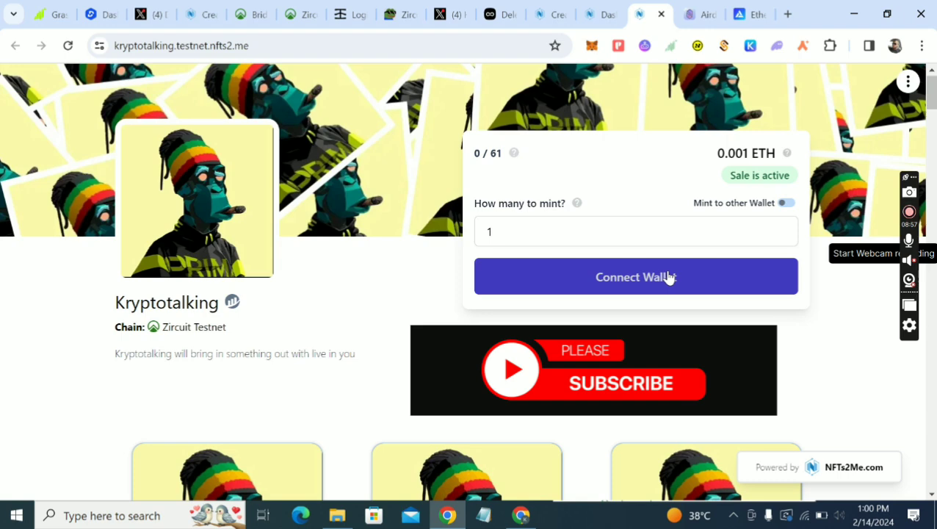
scroll(646, 328, "down", 1)
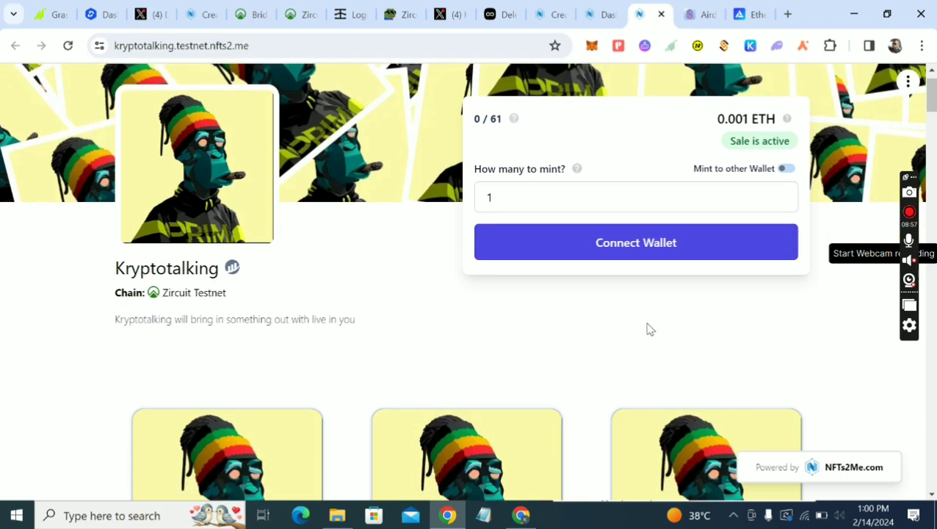
Step: Connect MetaMask to the Kryptotalking minting page using only the second listed account, and approve the connection
left_click(682, 247)
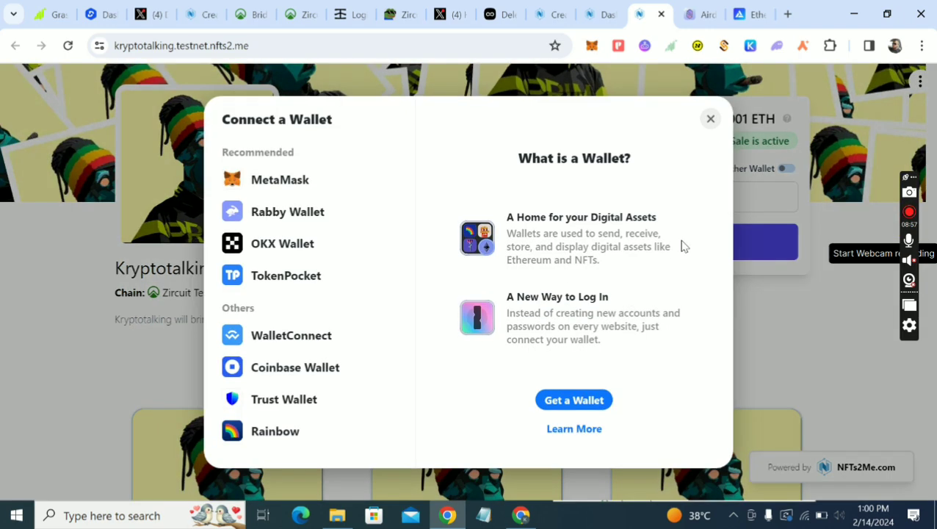
left_click(331, 187)
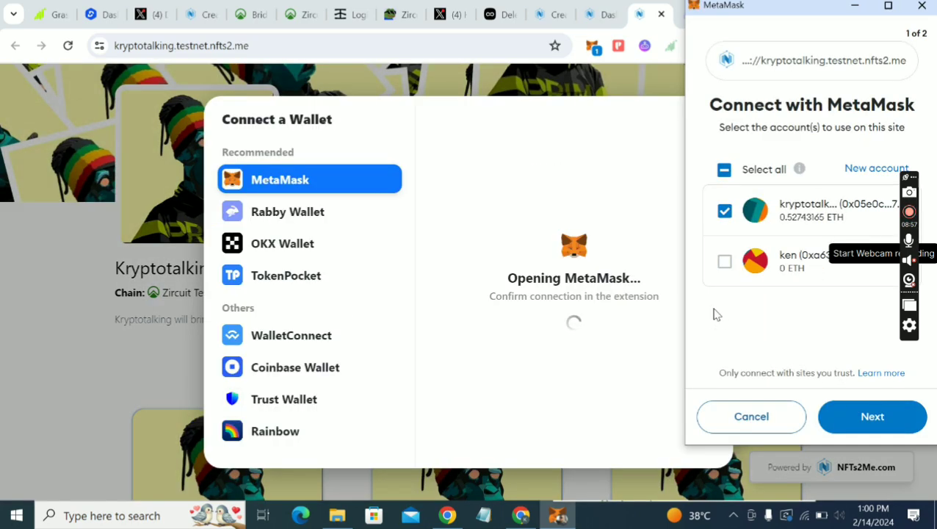
left_click(726, 264)
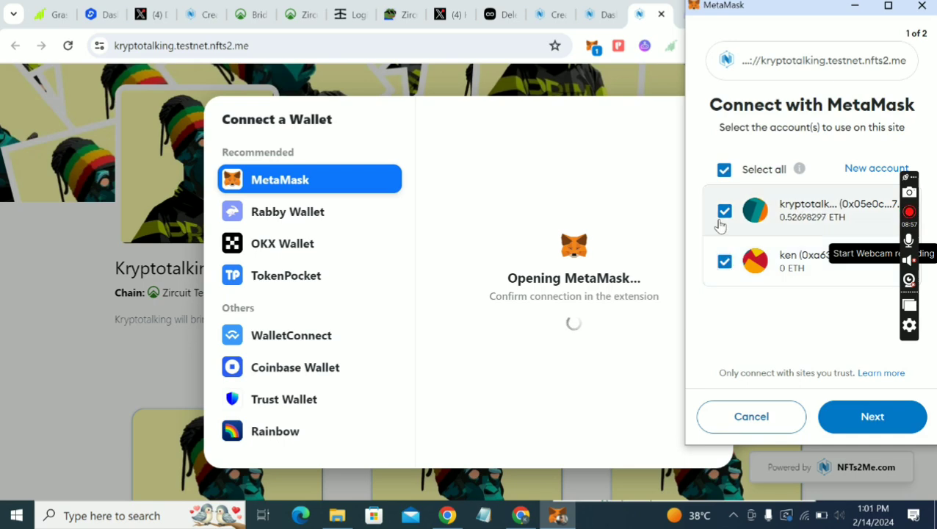
left_click(724, 213)
left_click(850, 414)
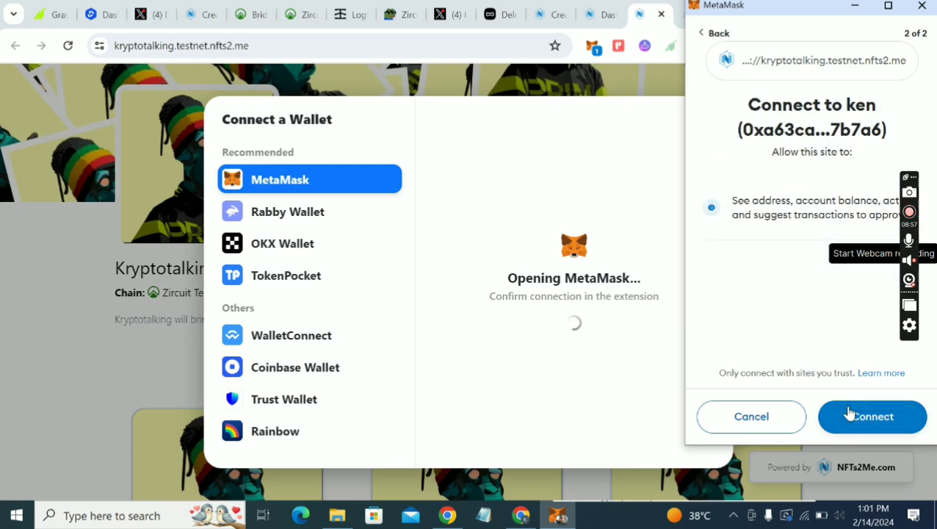
left_click(850, 414)
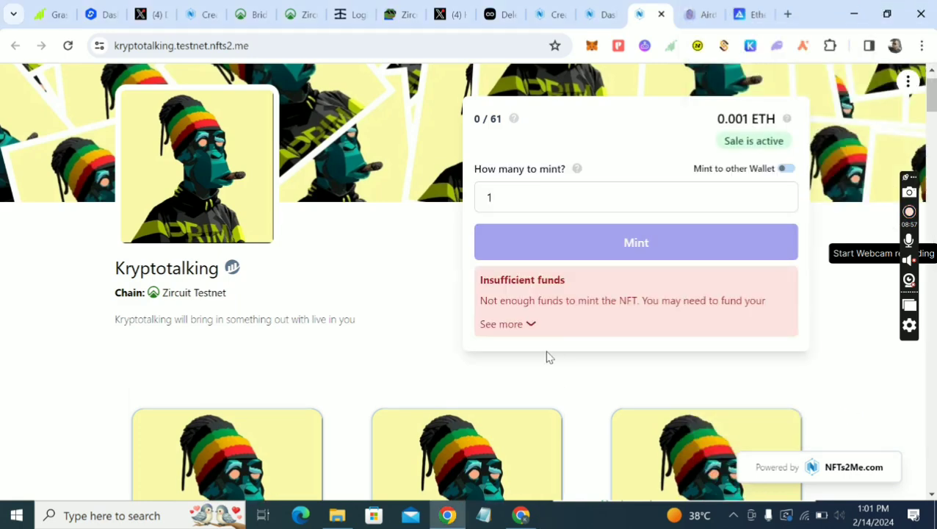
scroll(595, 301, "up", 1)
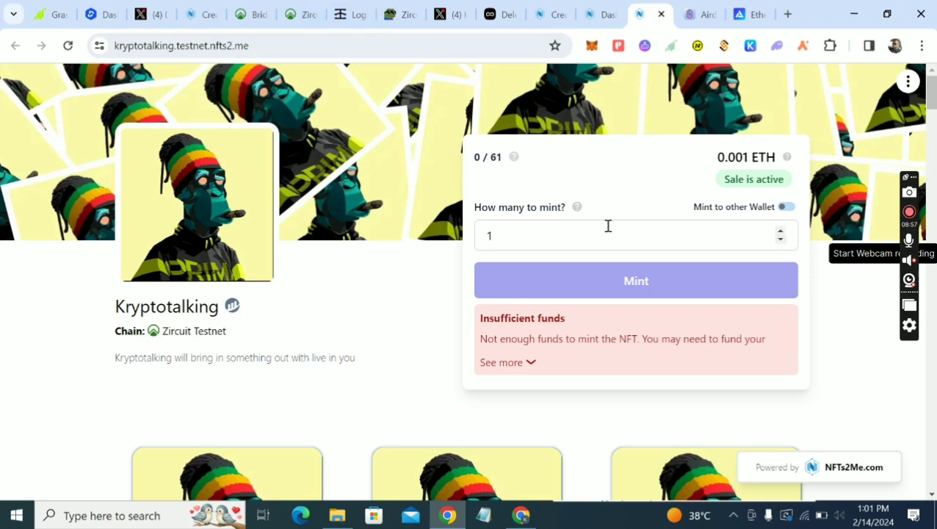
scroll(607, 224, "down", 1)
scroll(606, 226, "up", 1)
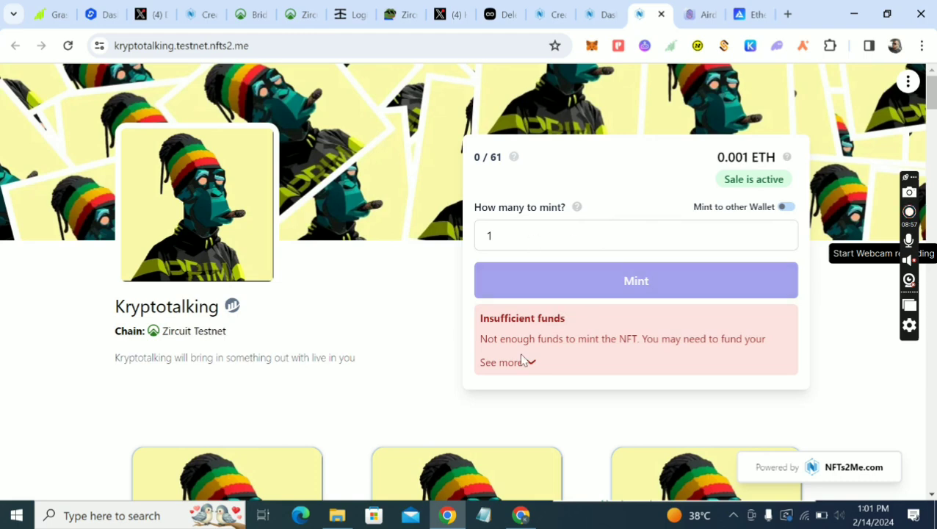